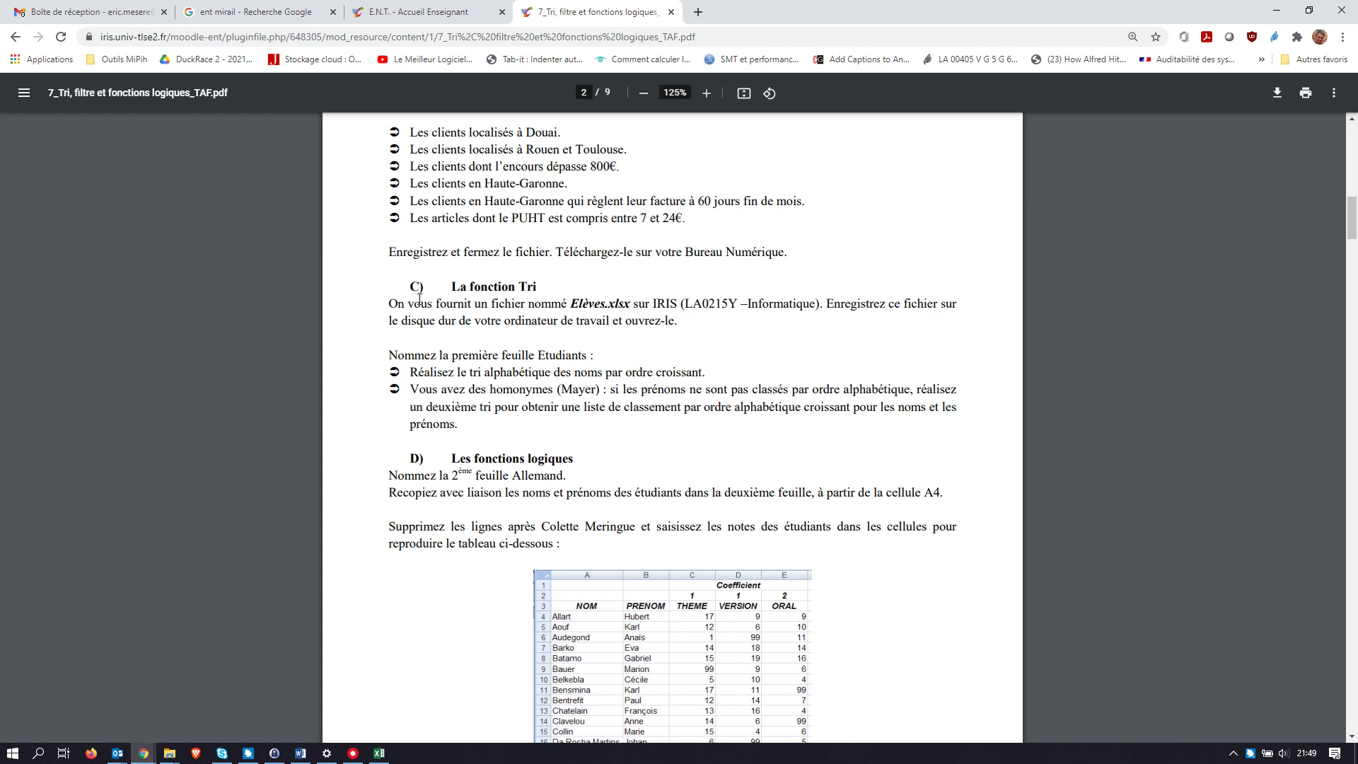
# Copy the sheet name Etudiants from the section C instructions in the PDF and rename the first sheet of Eleves.xlsx with it.
pyautogui.moveTo(389, 304); pyautogui.dragTo(629, 302)
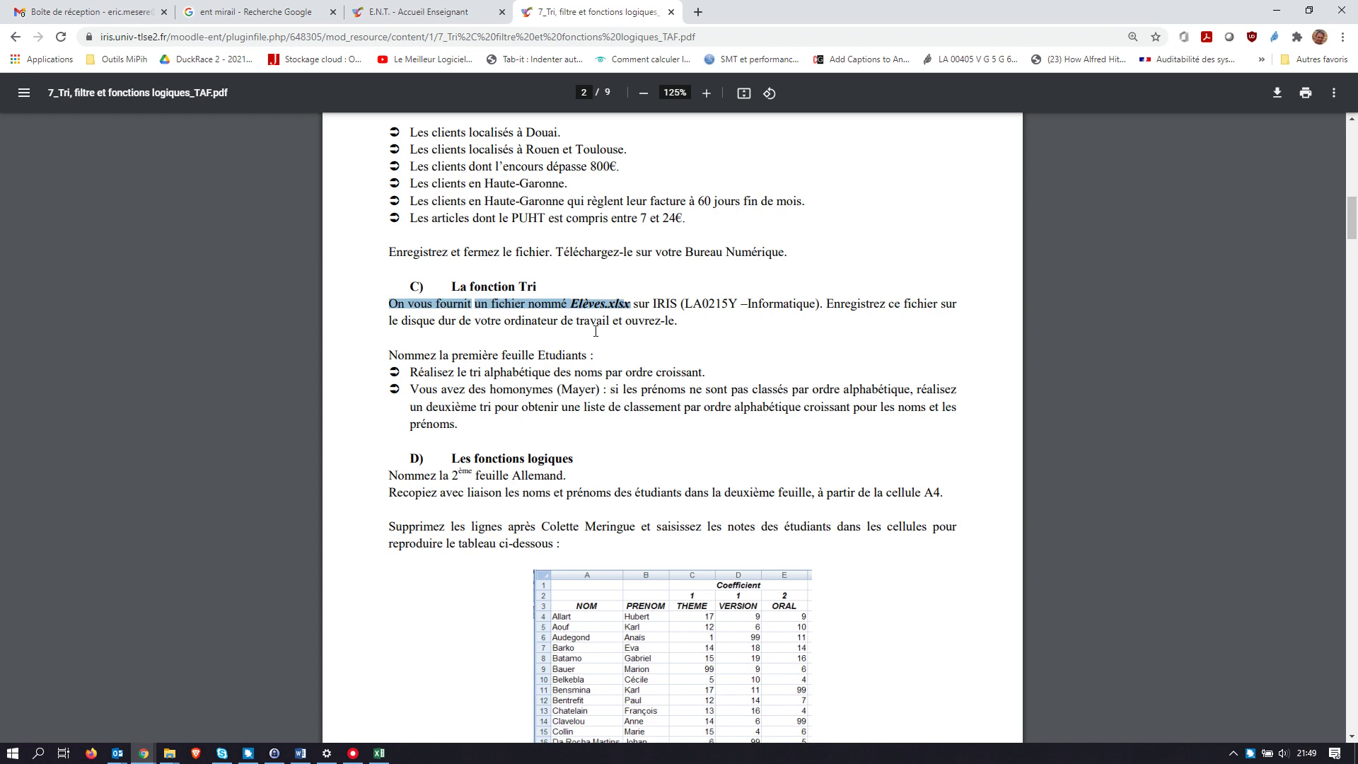
pyautogui.hotkey('alt', 'Tab')
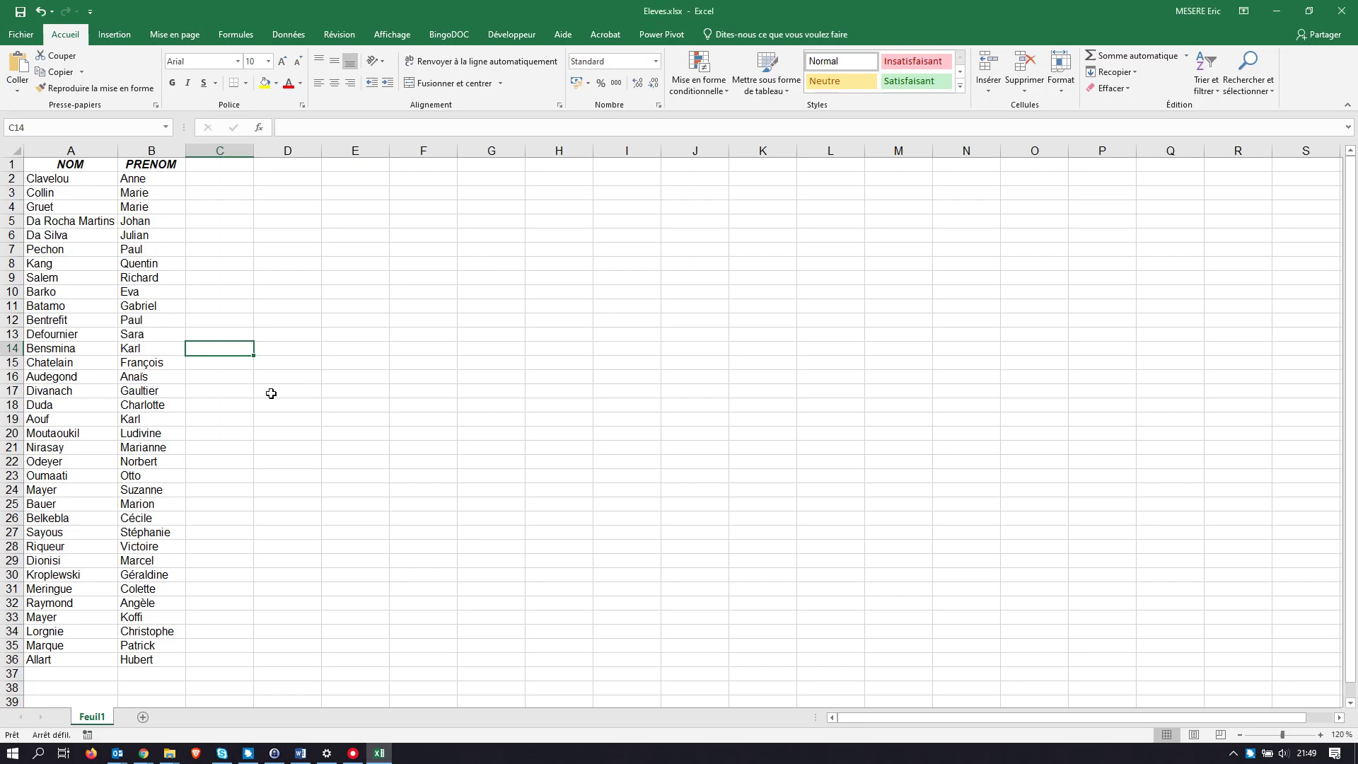
pyautogui.hotkey('alt', 'Tab')
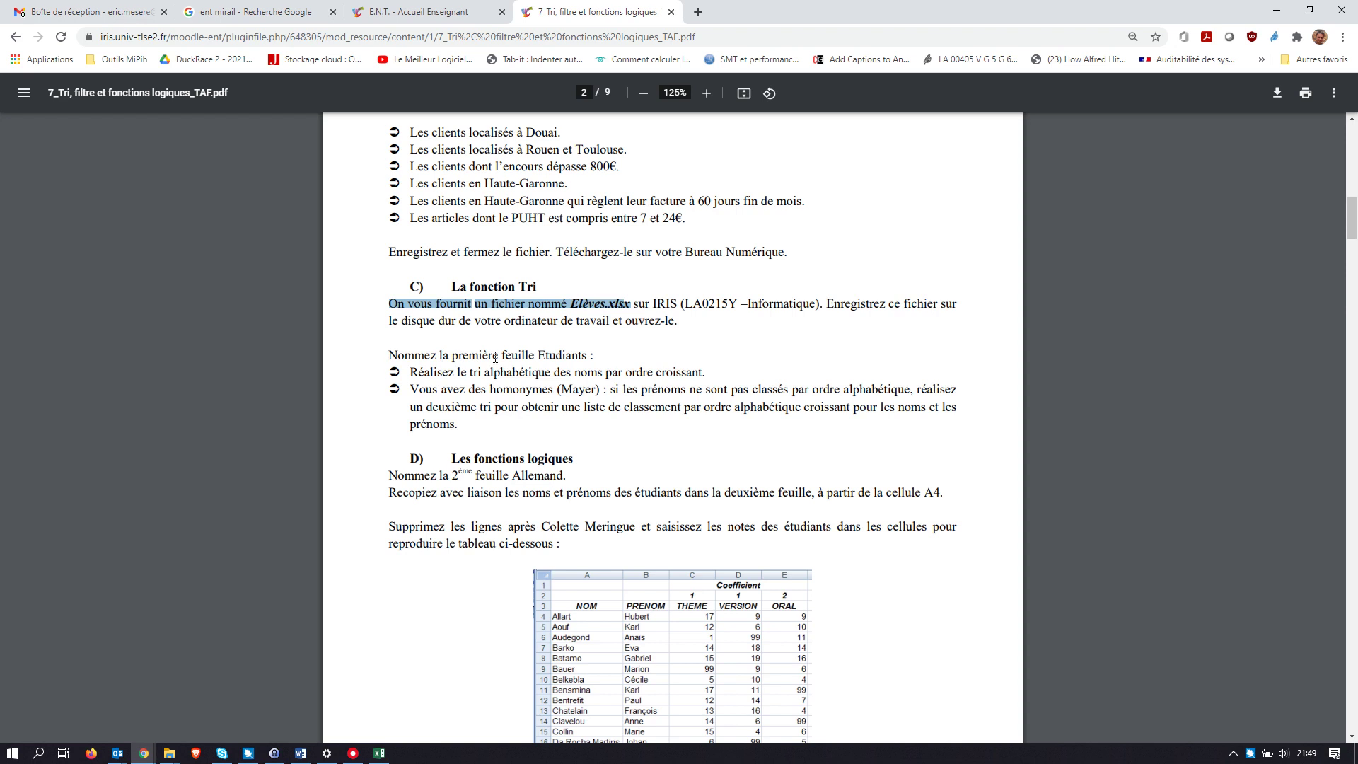
pyautogui.moveTo(539, 355); pyautogui.dragTo(590, 360)
pyautogui.hotkey('ctrl', 'c')
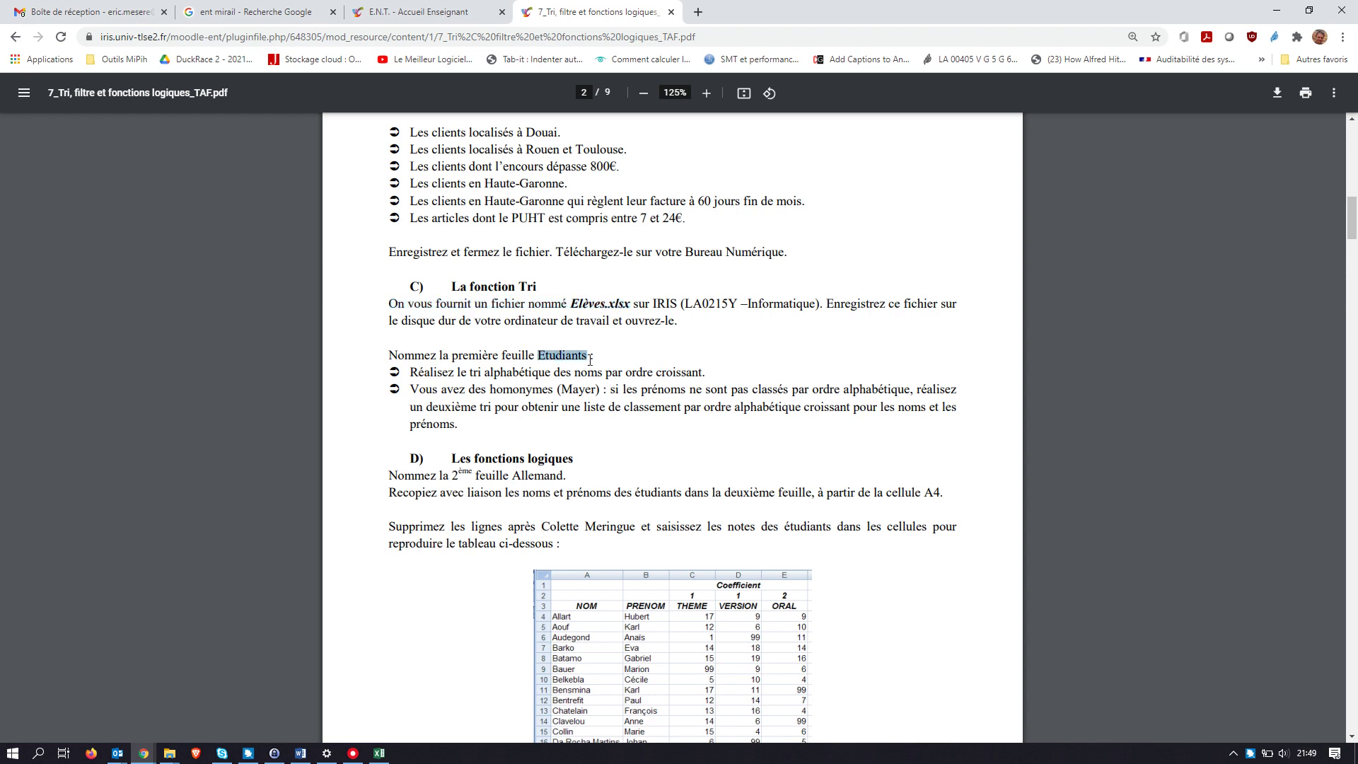
pyautogui.hotkey('alt', 'Tab')
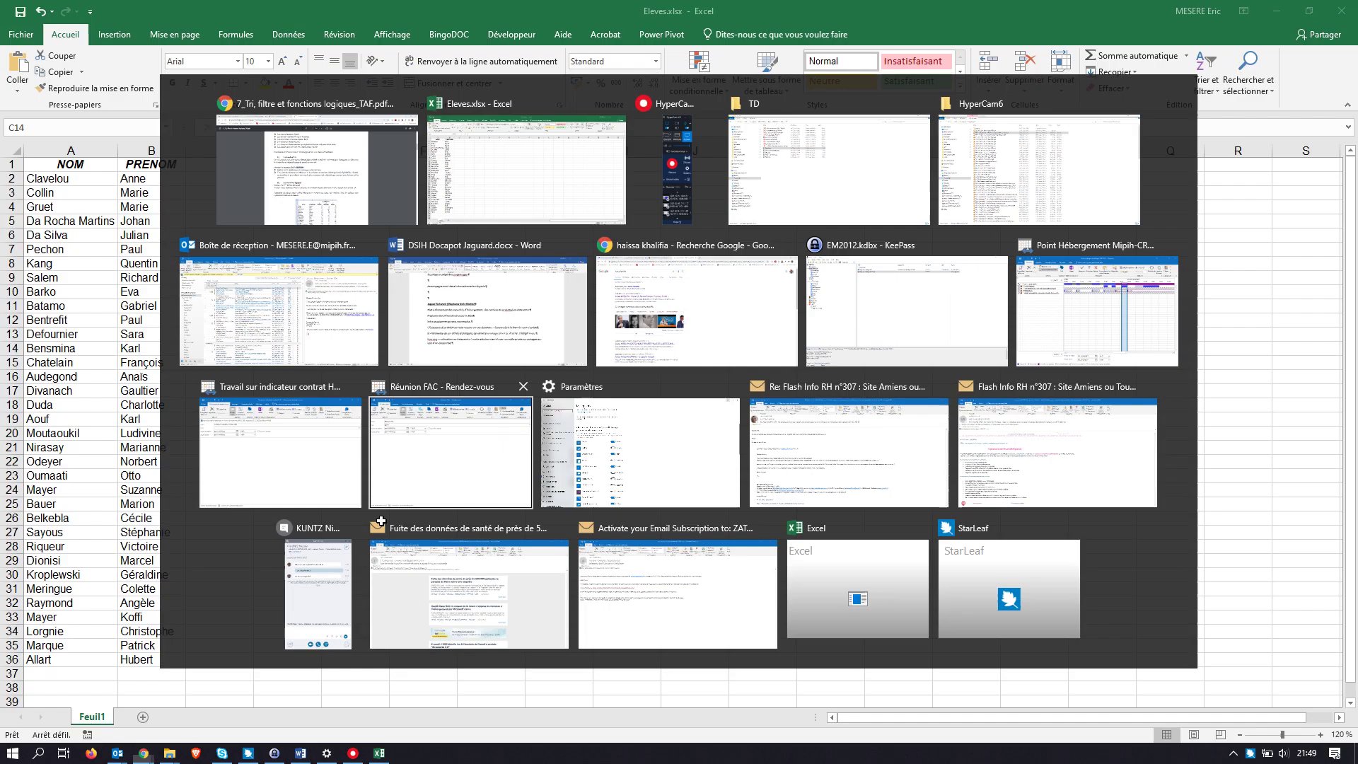
pyautogui.doubleClick(91, 717)
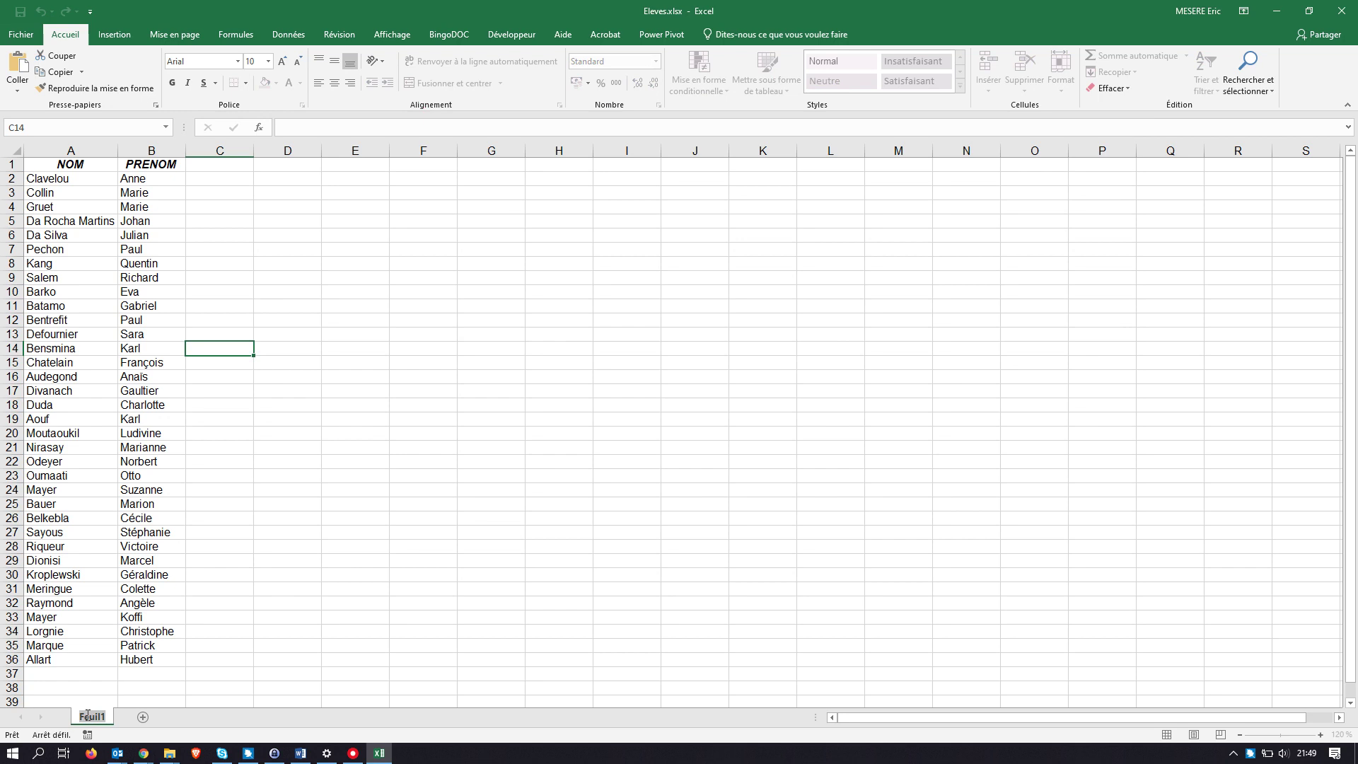
pyautogui.hotkey('ctrl', 'v')
pyautogui.click(236, 614)
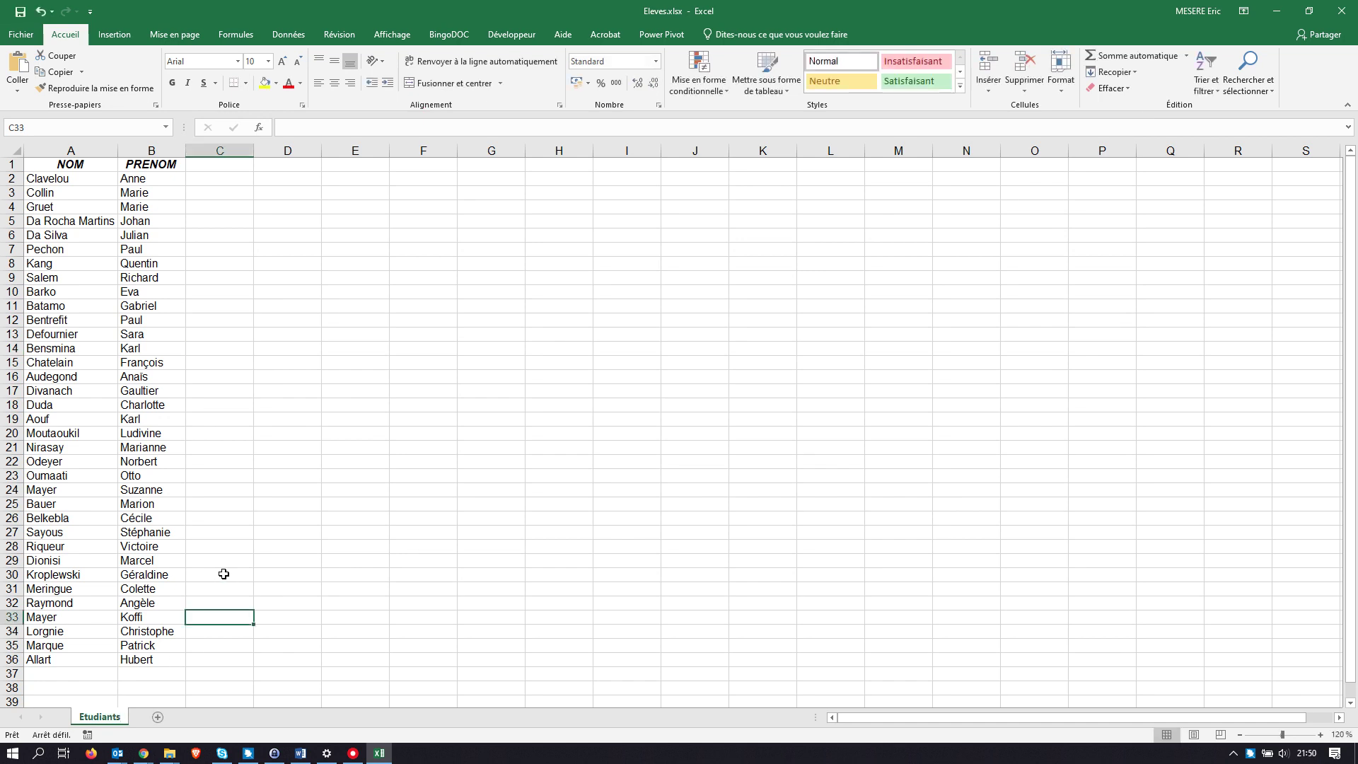
# Review the PDF instruction on sorting names in ascending alphabetical order, and examine the NOM column in Excel.
pyautogui.hotkey('alt', 'Tab')
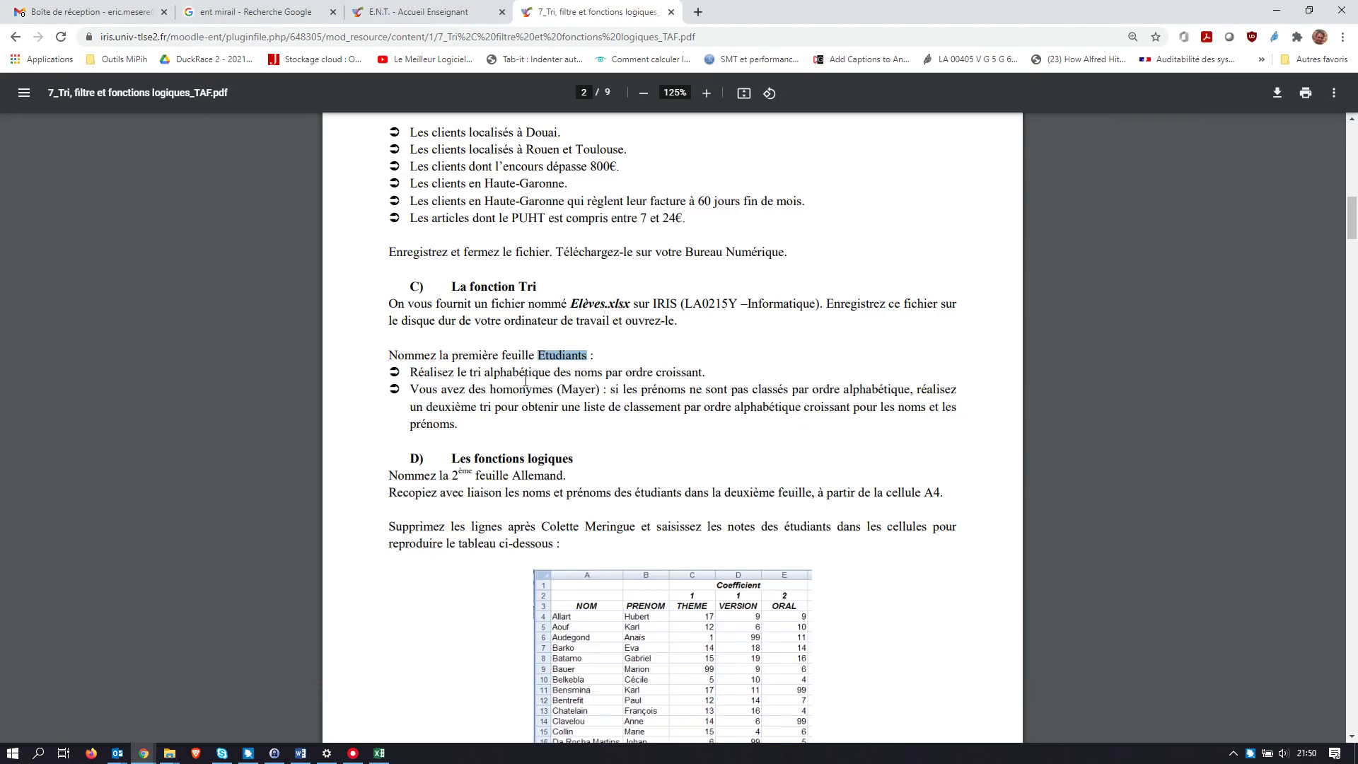
pyautogui.moveTo(410, 373); pyautogui.dragTo(699, 373)
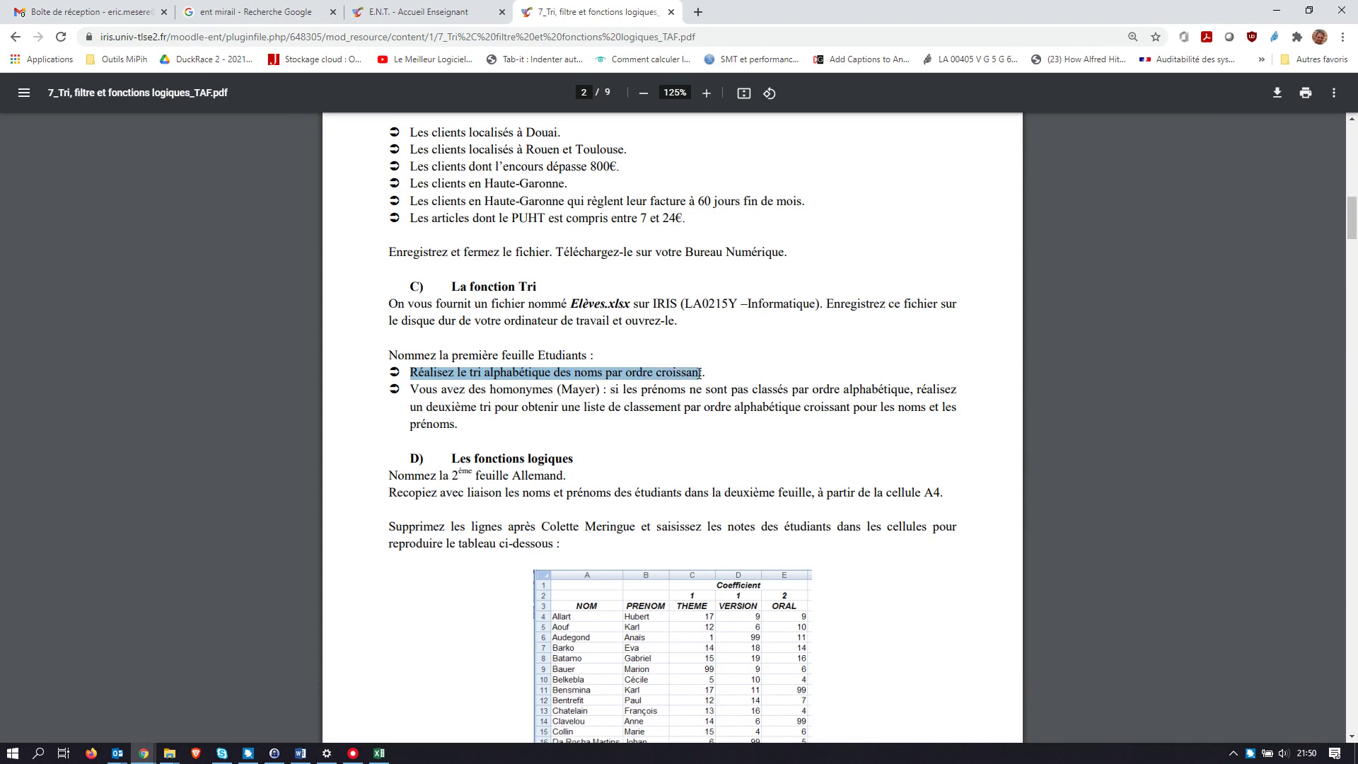
pyautogui.hotkey('alt', 'Tab')
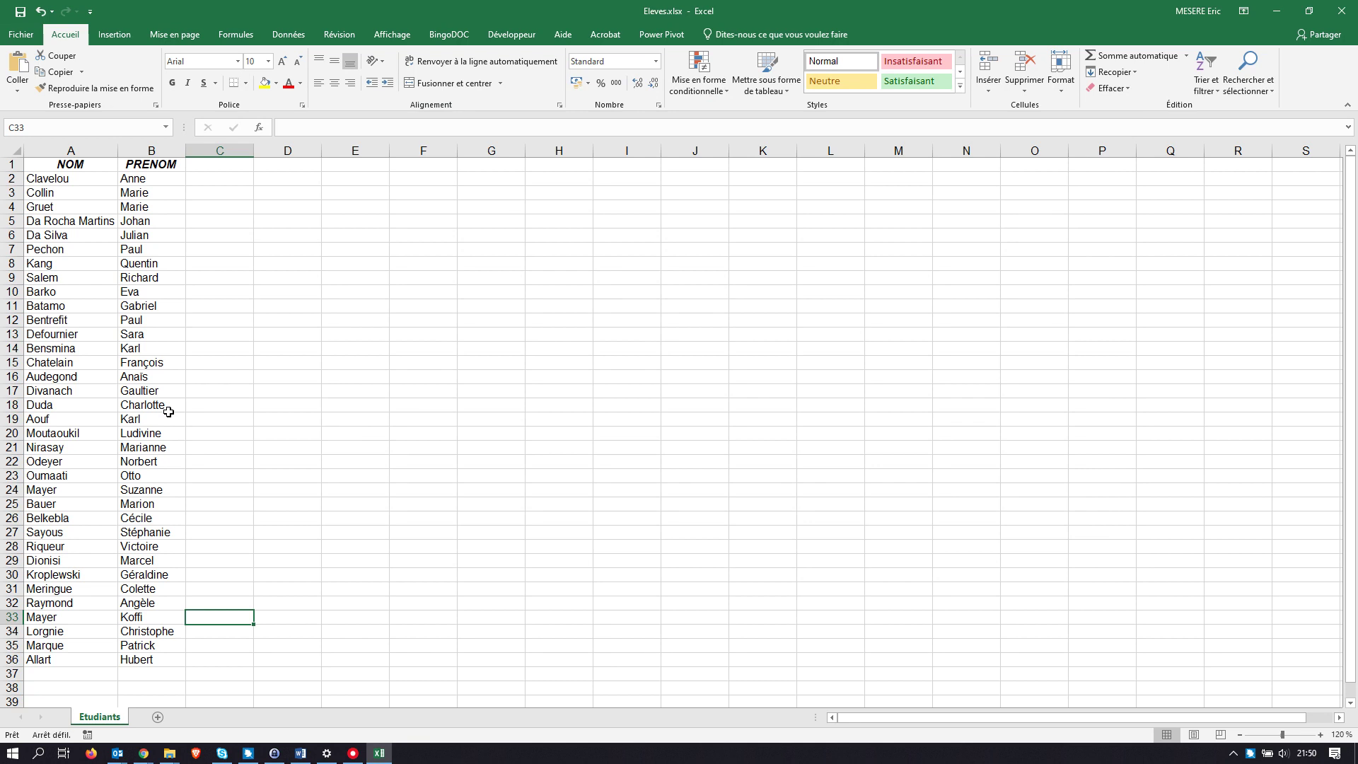
pyautogui.click(90, 192)
pyautogui.click(71, 249)
pyautogui.click(66, 335)
pyautogui.click(81, 259)
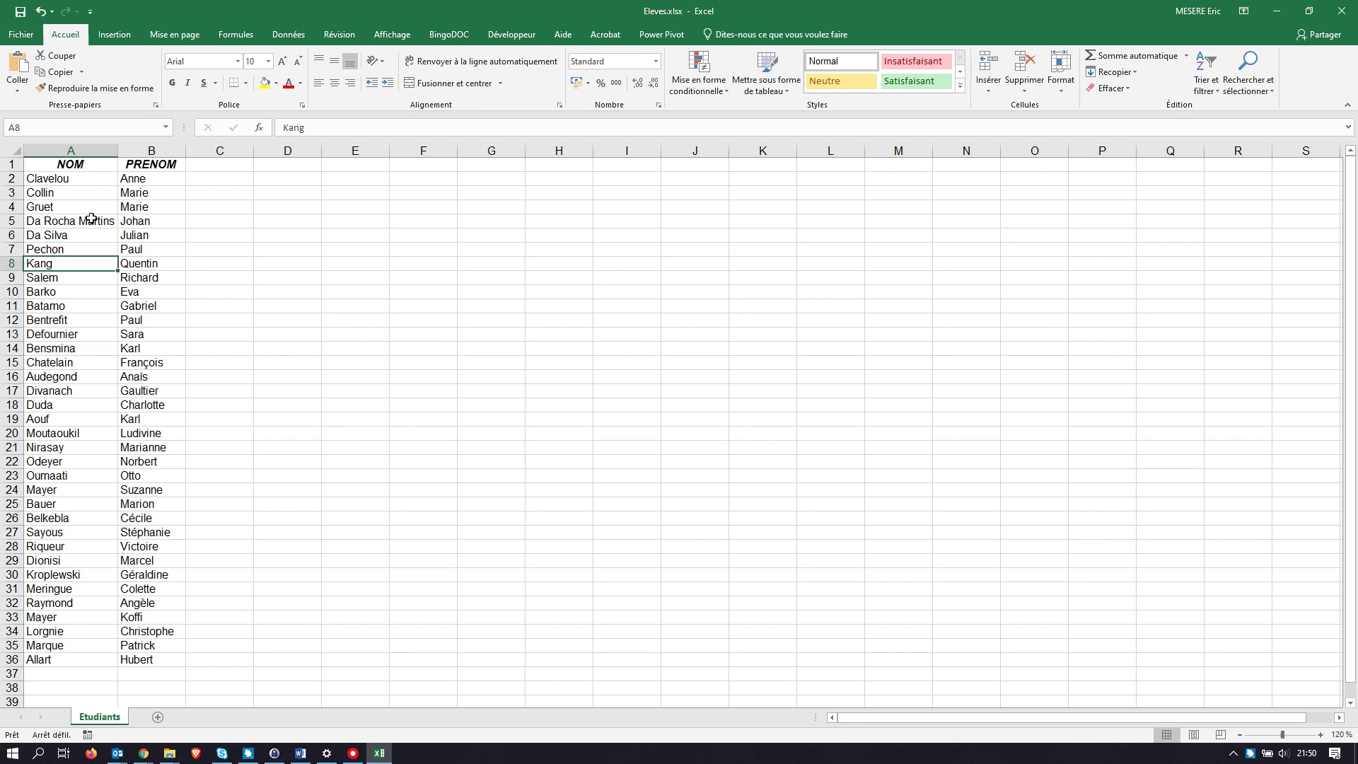
pyautogui.click(95, 221)
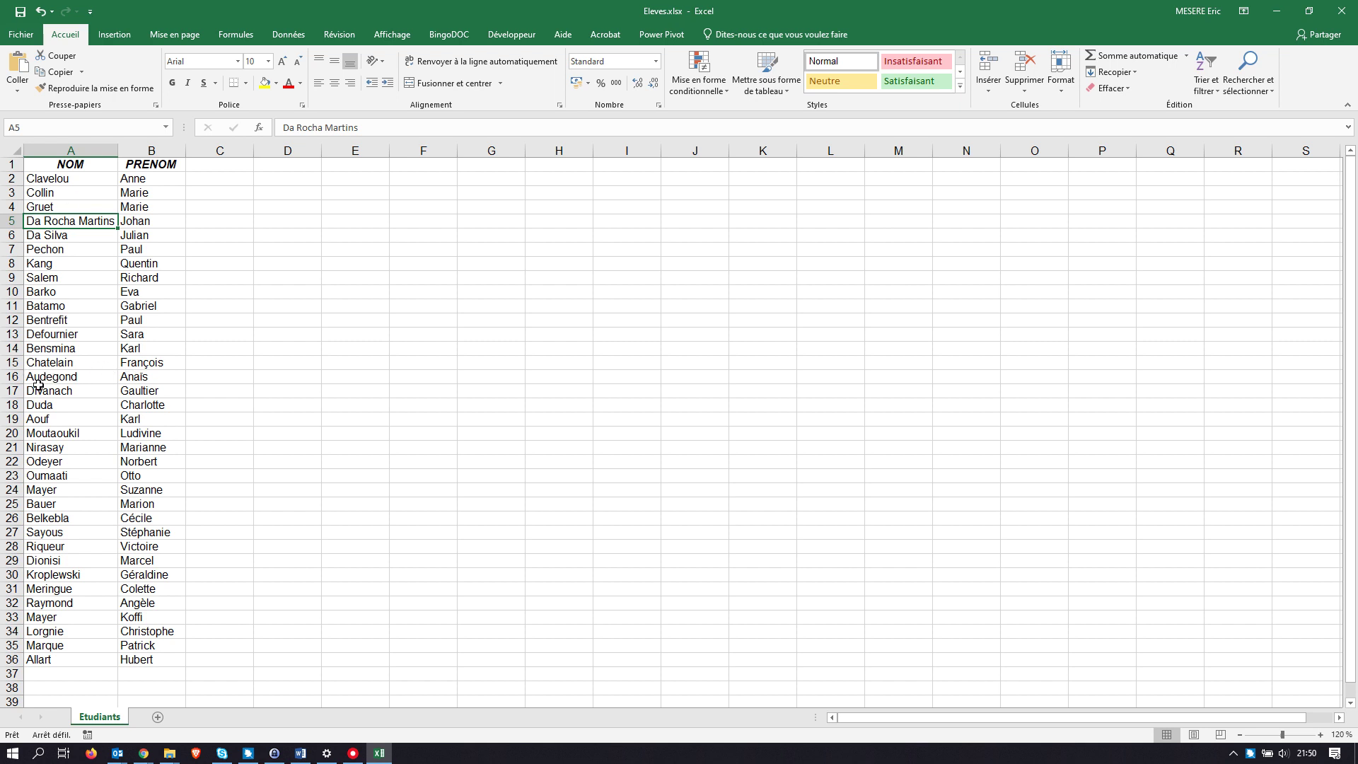
# Clear cells A16:B16 to leave an empty row inside the student list, and undo the clearing.
pyautogui.moveTo(38, 379); pyautogui.dragTo(138, 376)
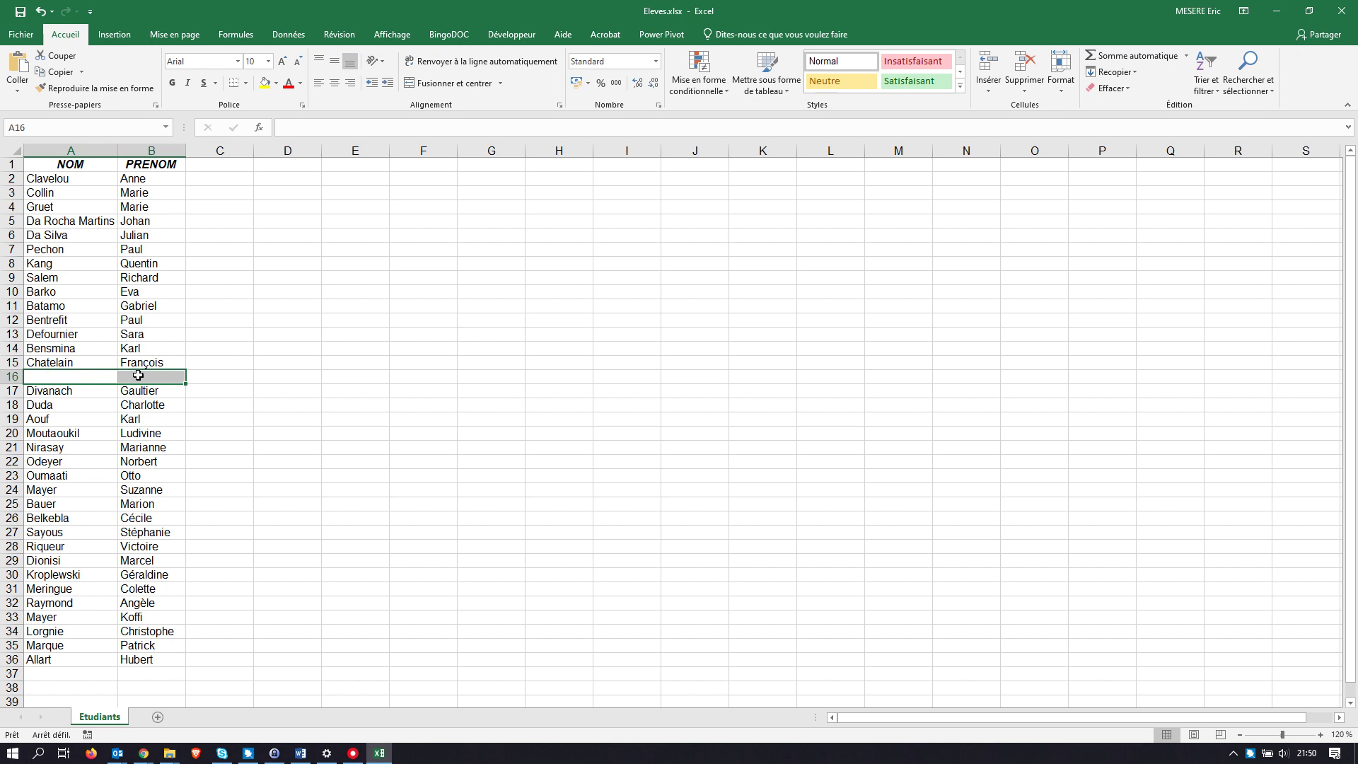
pyautogui.press('Delete')
pyautogui.click(346, 488)
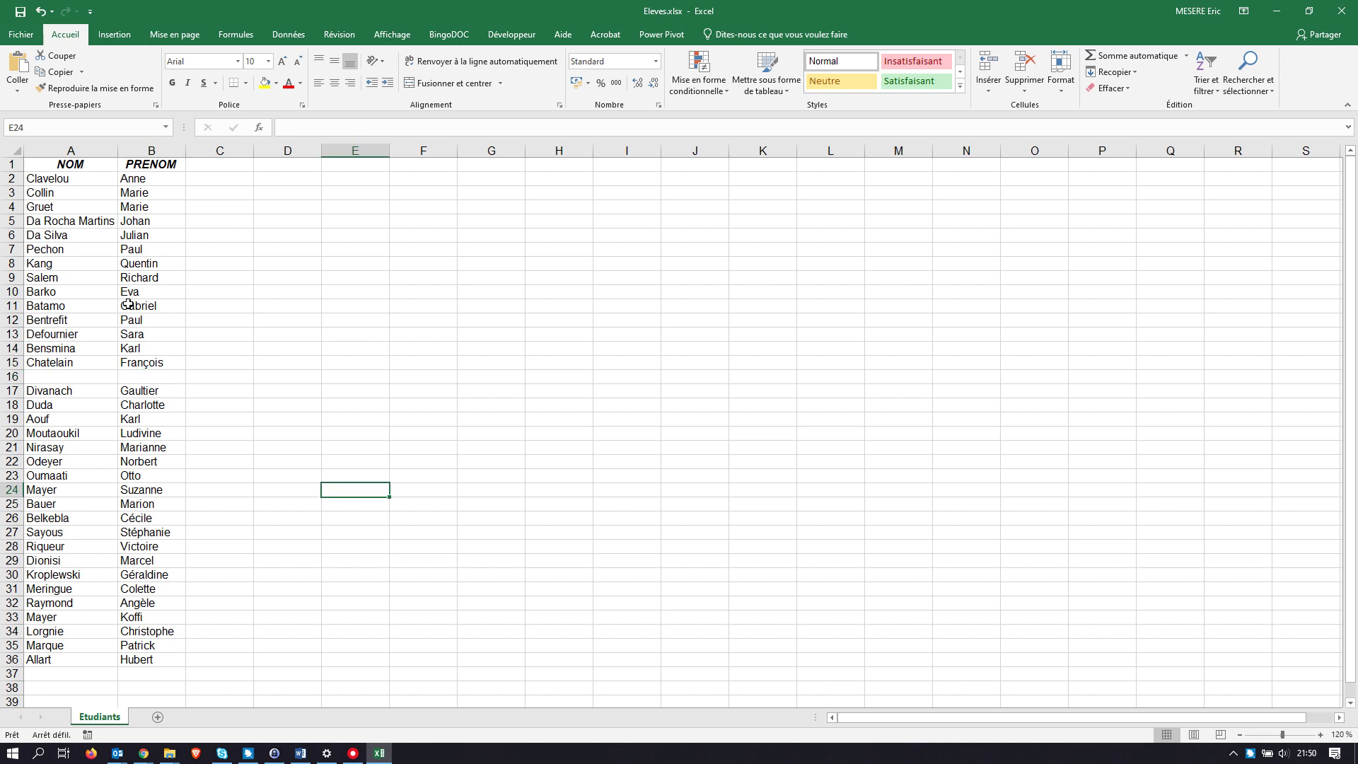
pyautogui.click(70, 235)
pyautogui.click(53, 391)
pyautogui.click(53, 446)
pyautogui.click(61, 260)
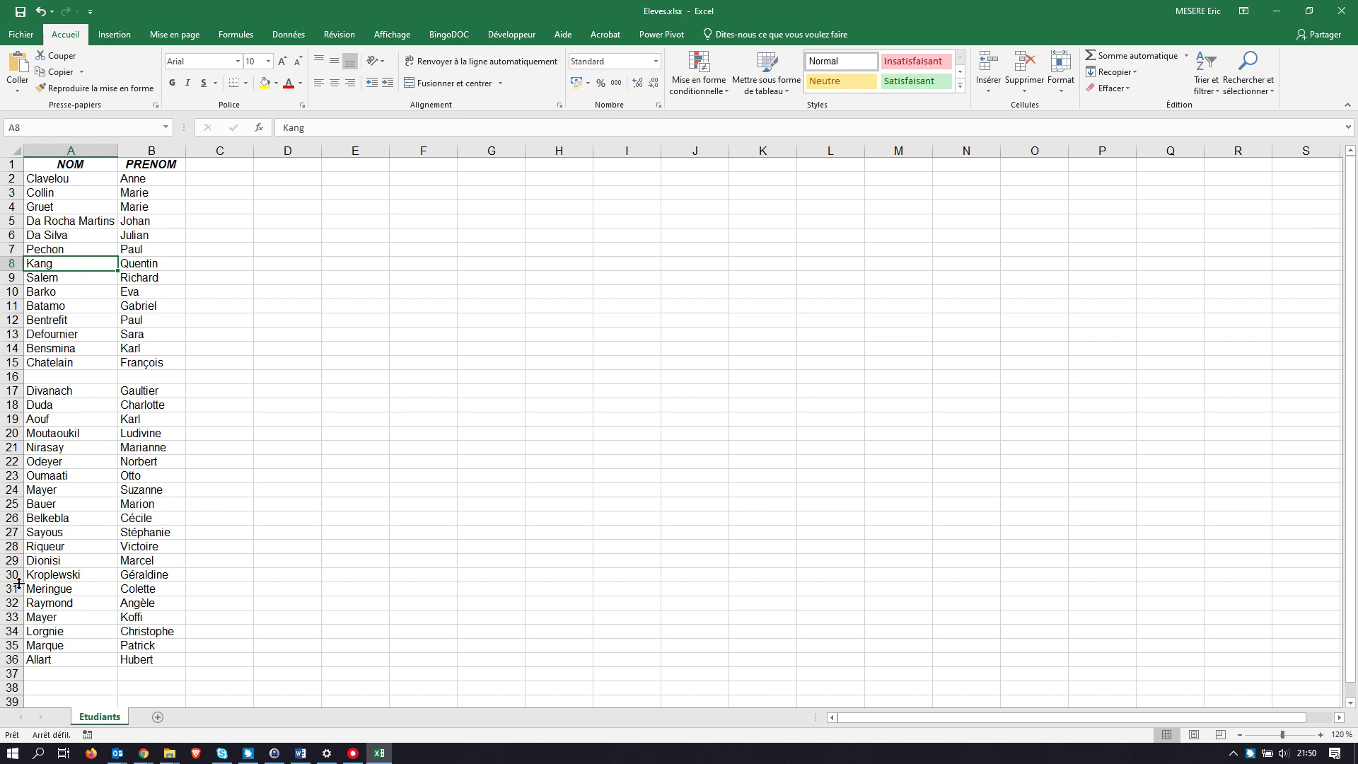
pyautogui.click(40, 11)
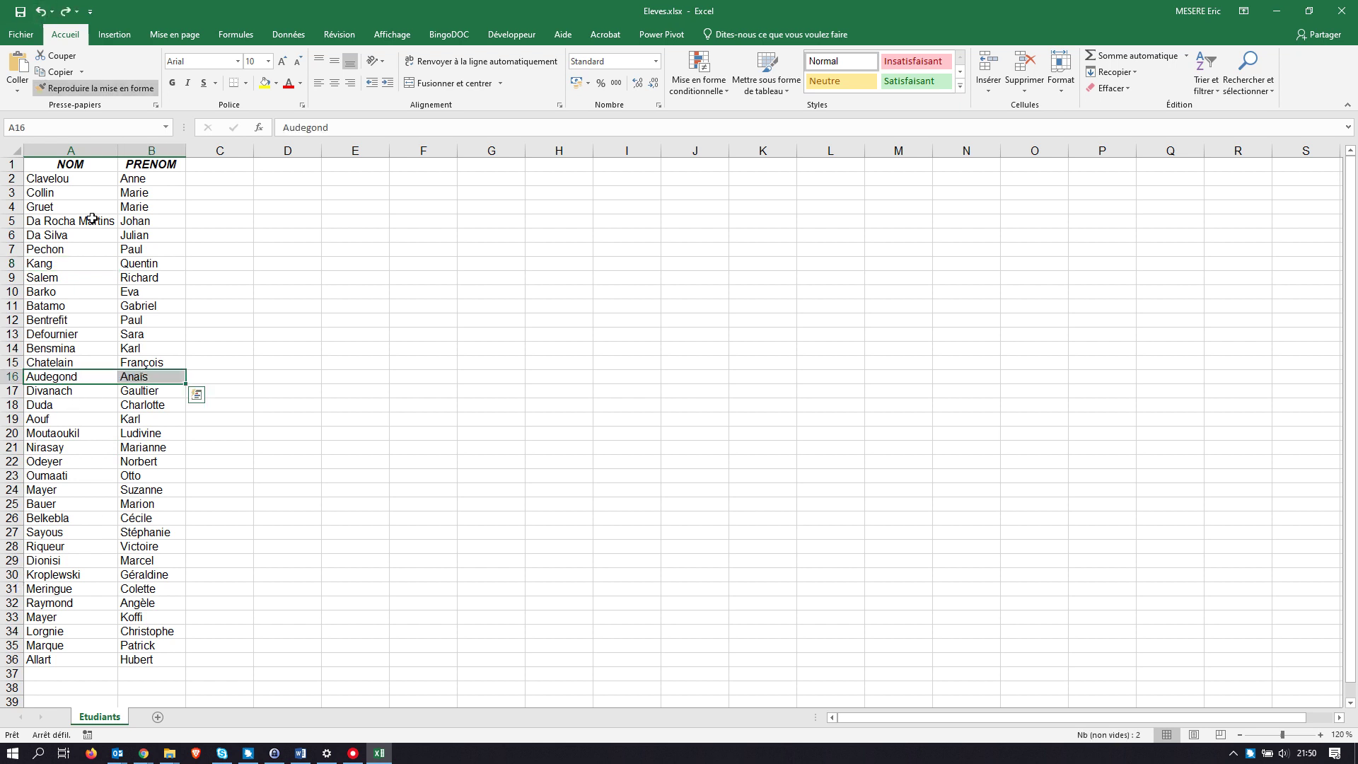
# Sort the student list from A to Z by the NOM column.
pyautogui.click(90, 315)
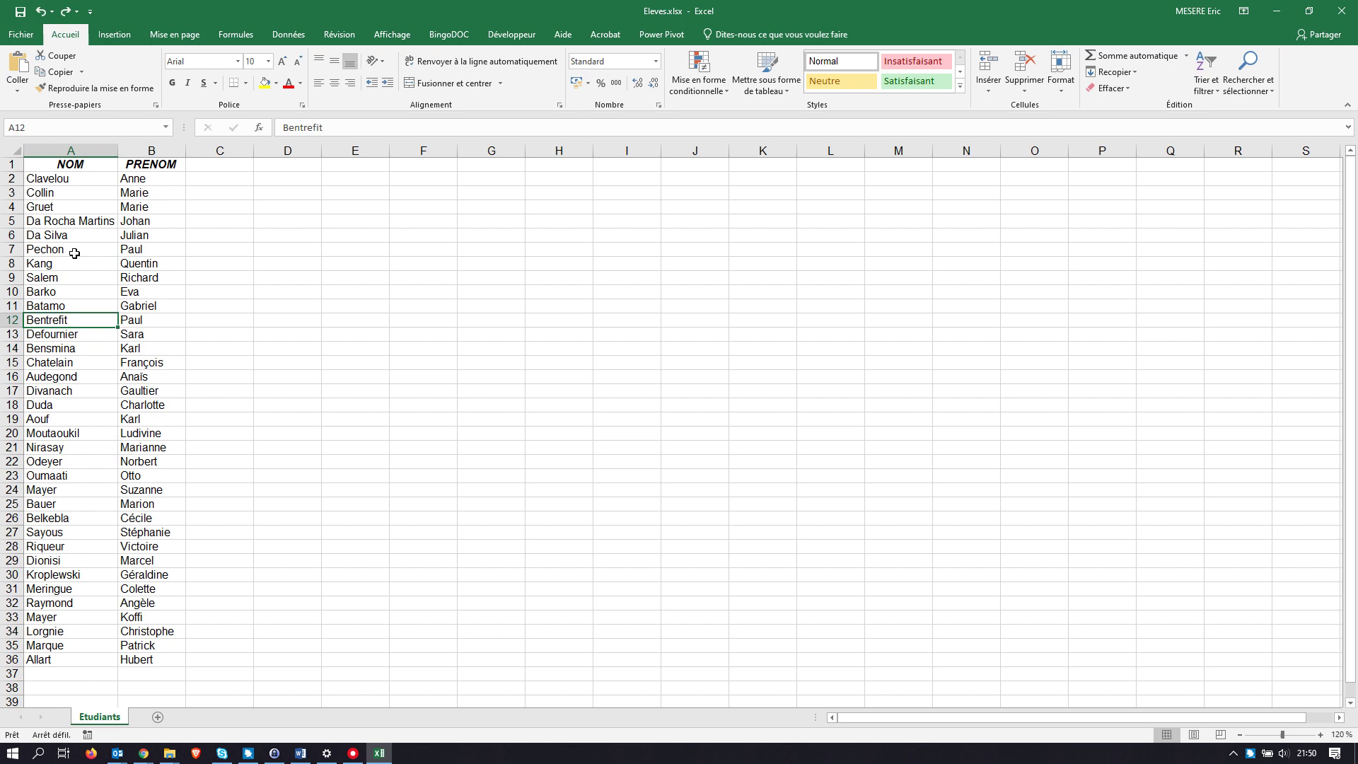
pyautogui.click(69, 208)
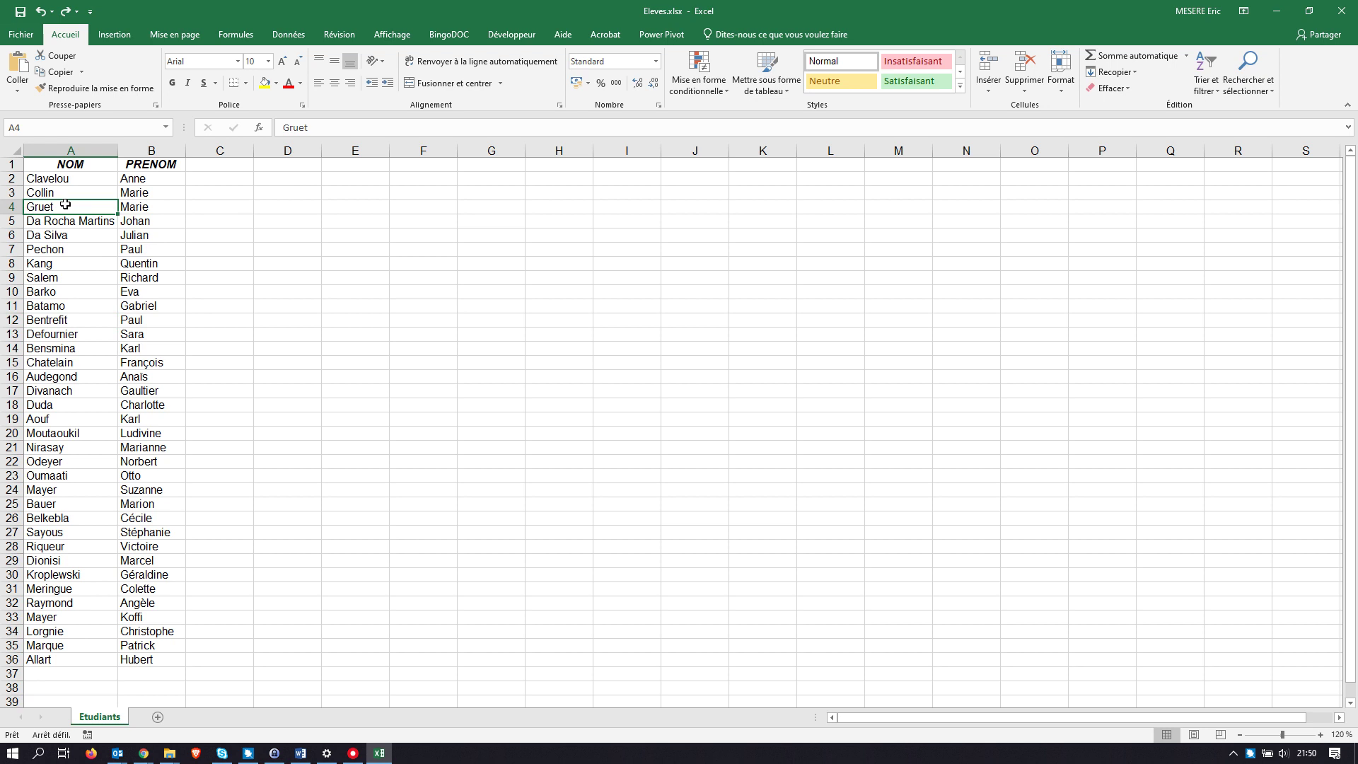
pyautogui.click(97, 237)
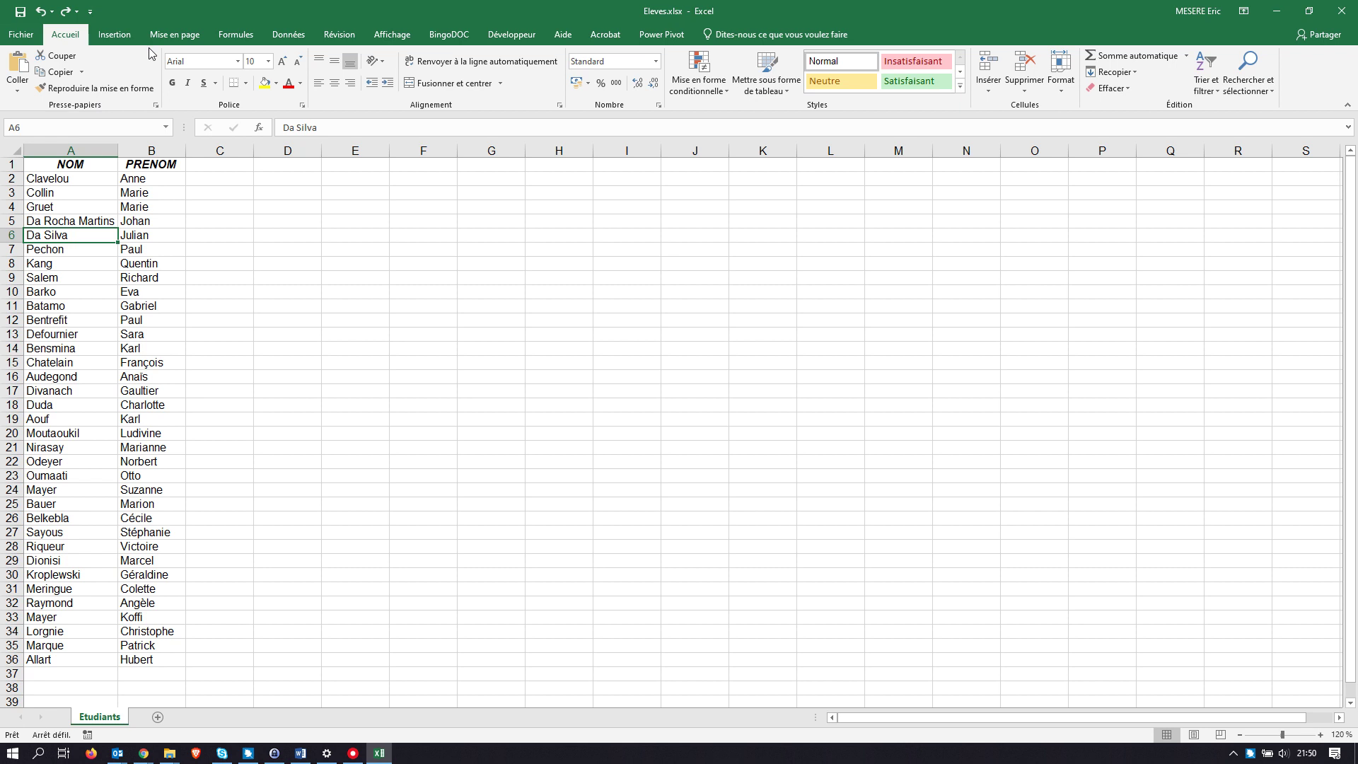
pyautogui.click(1212, 88)
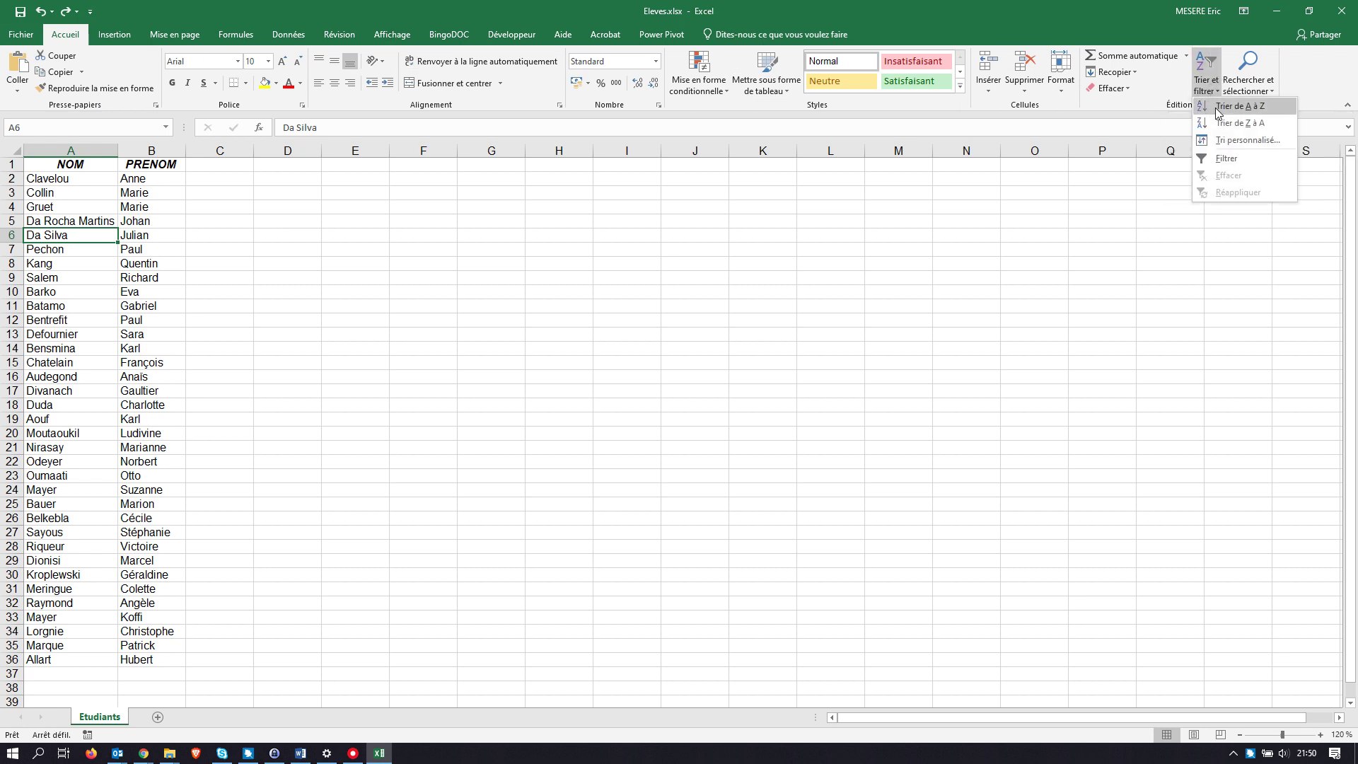
pyautogui.click(1217, 112)
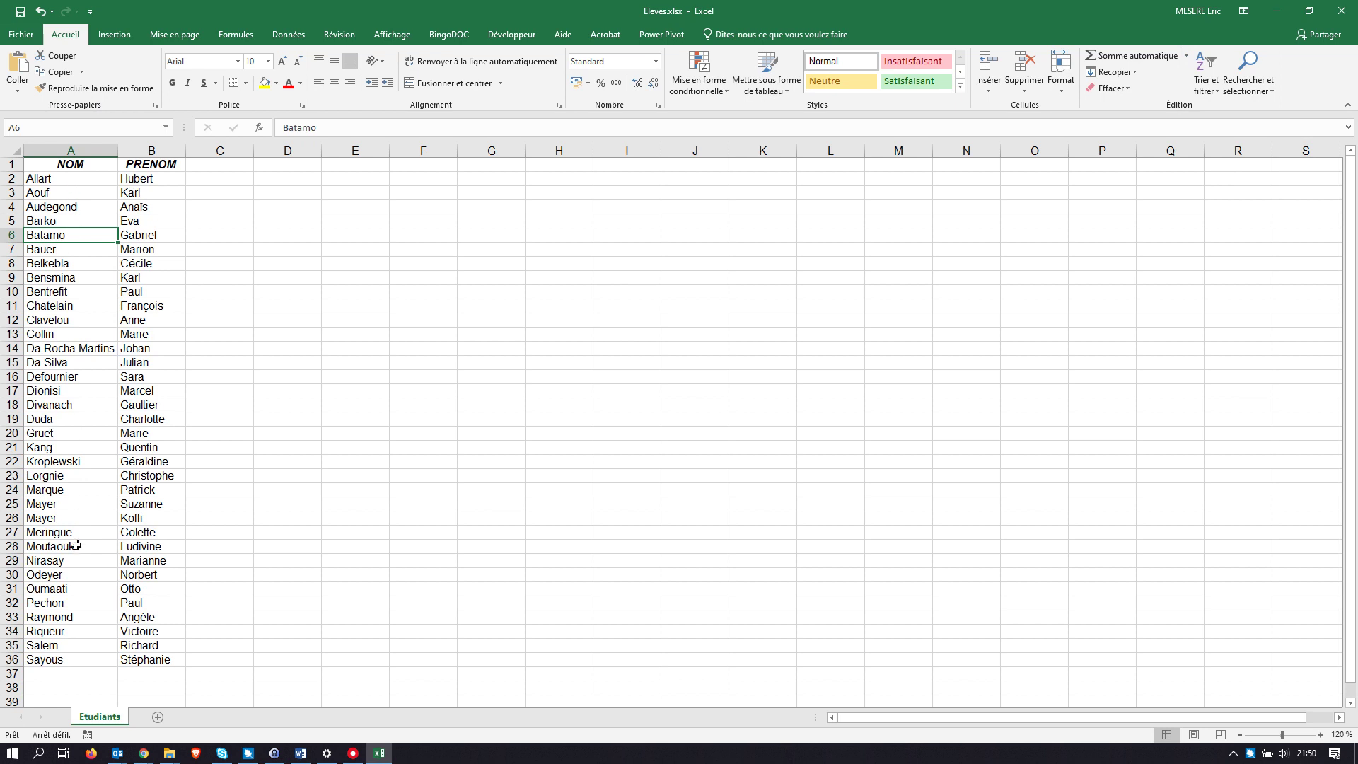
# Undo the A to Z sort of the student list.
pyautogui.click(1214, 82)
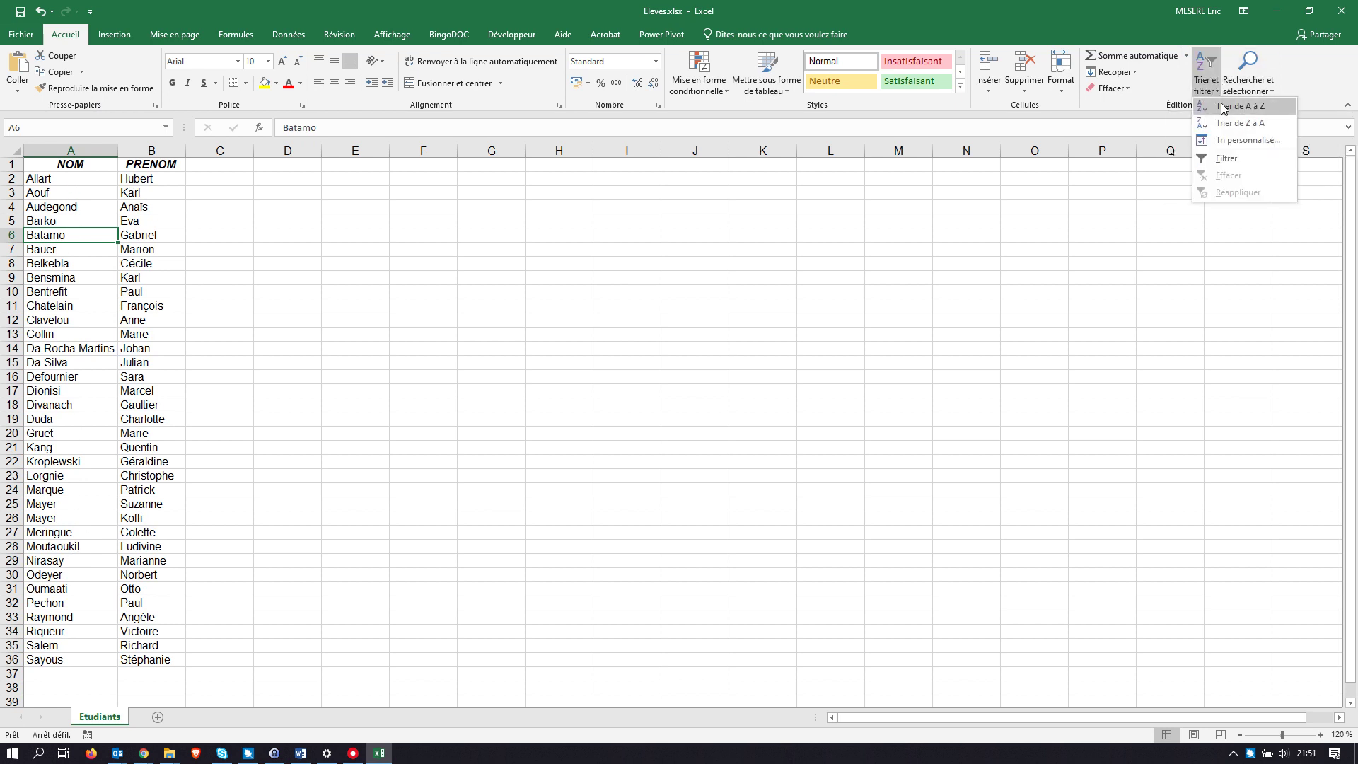
pyautogui.click(76, 263)
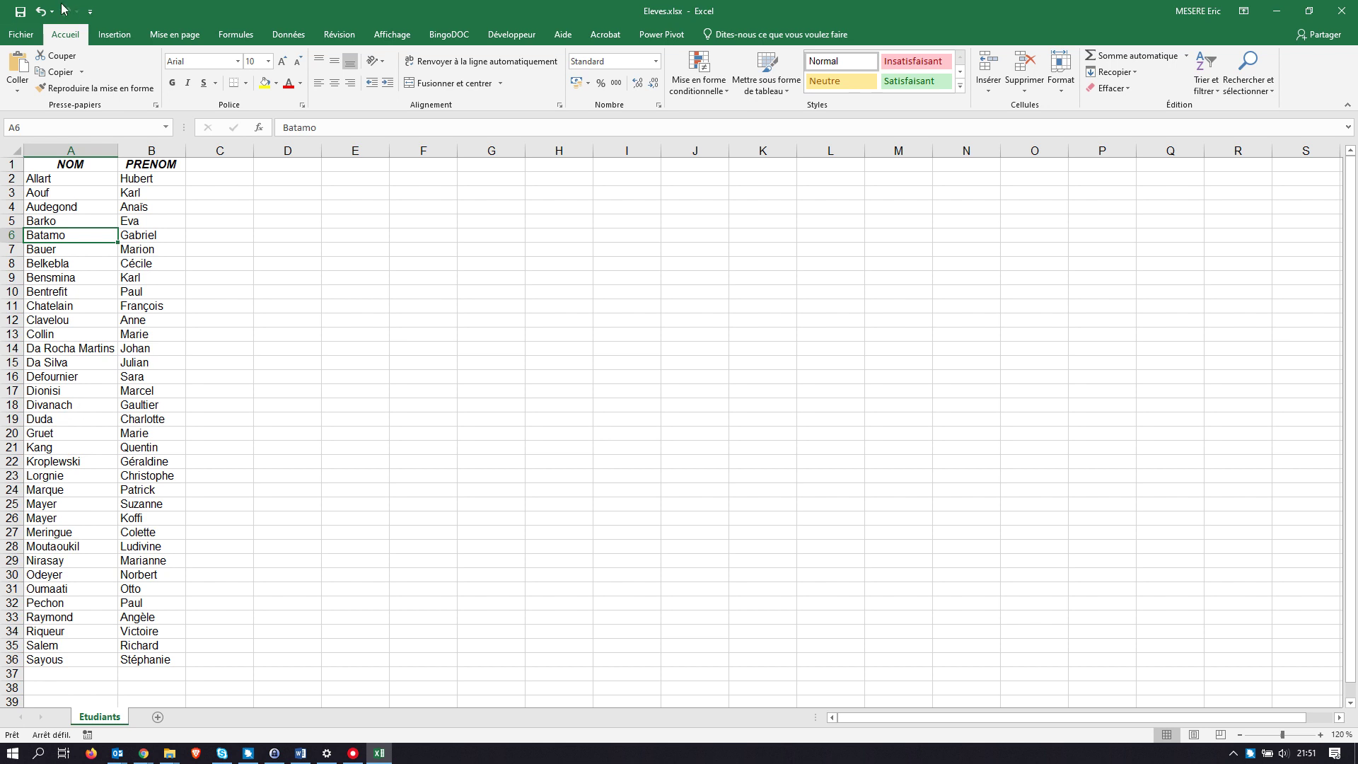
pyautogui.click(41, 12)
pyautogui.click(135, 288)
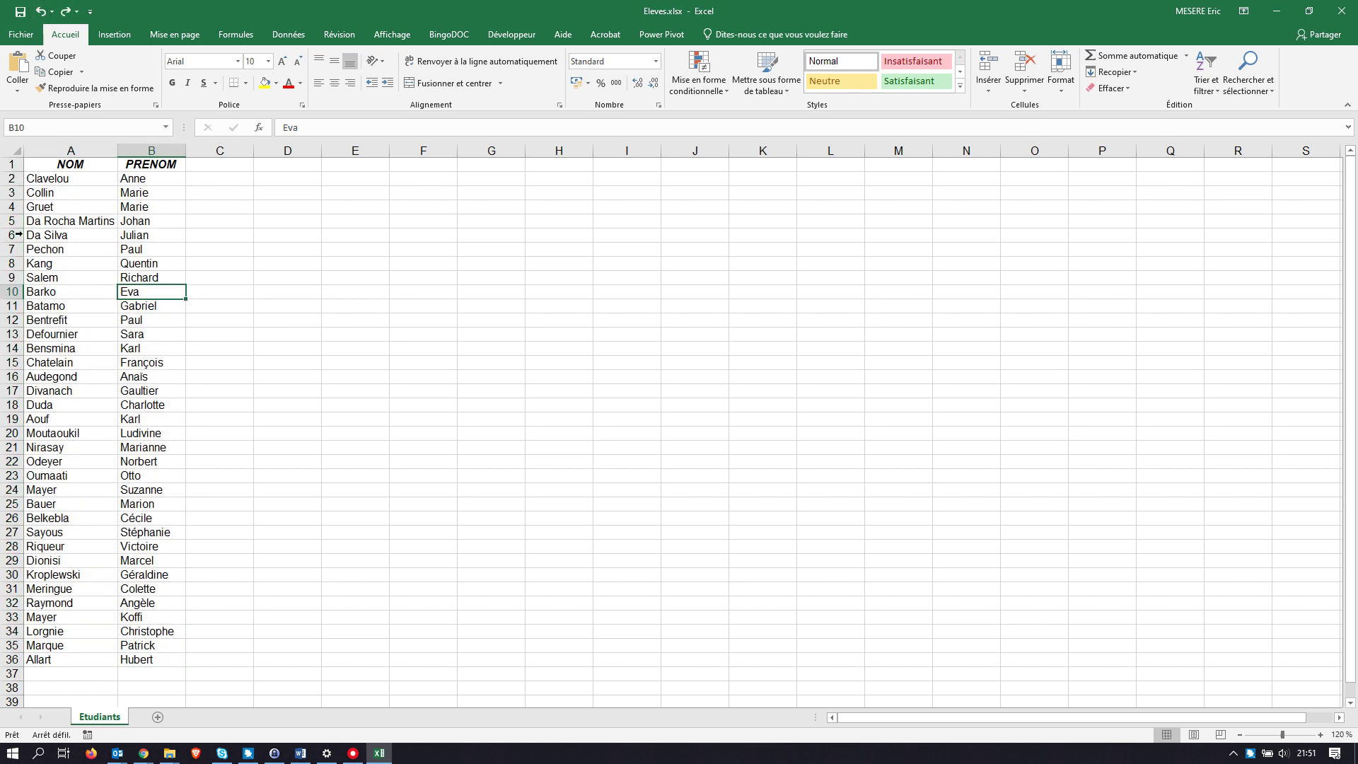
# Select the student list A1:B36 from the first to the last used cell, and dismiss the quick analysis options.
pyautogui.click(75, 253)
pyautogui.hotkey('ctrl', 'Home')
pyautogui.hotkey('ctrl', 'shift', 'End')
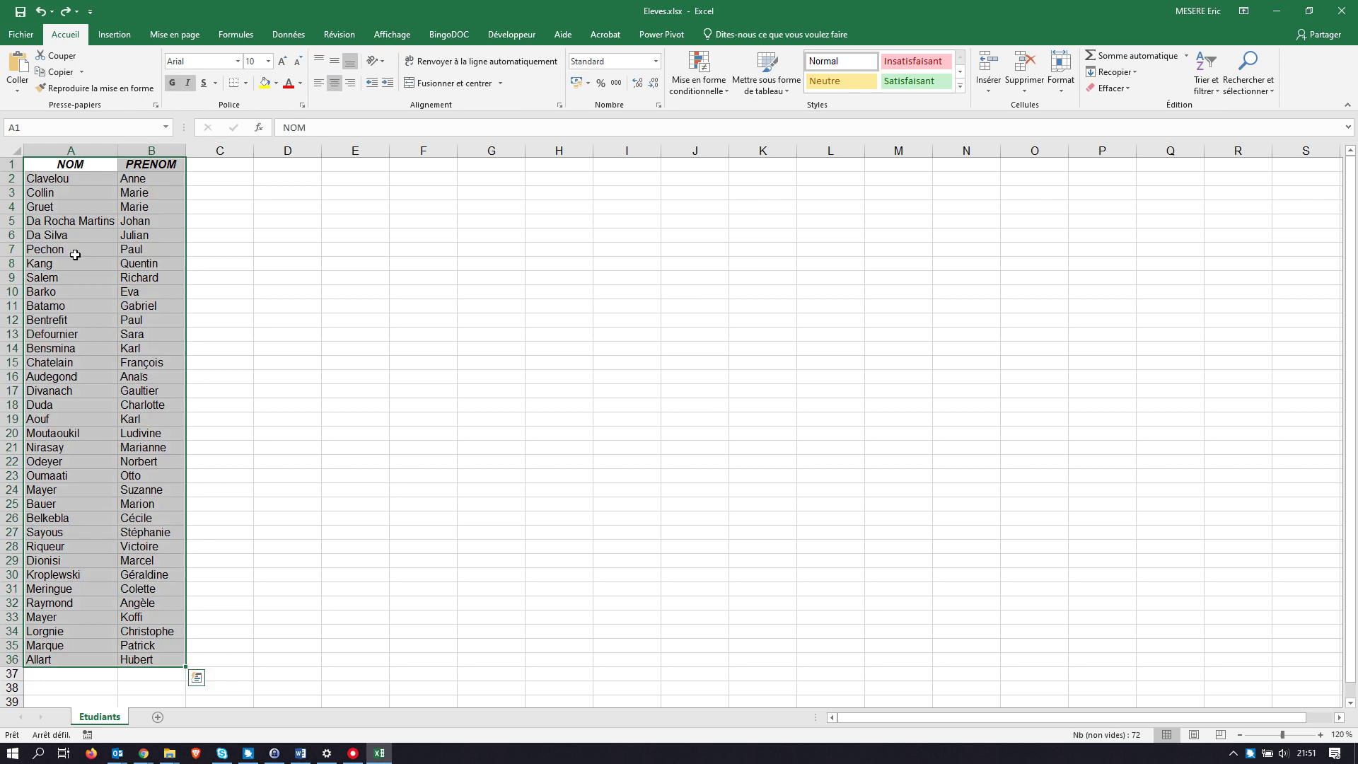
pyautogui.hotkey('ctrl', 'q')
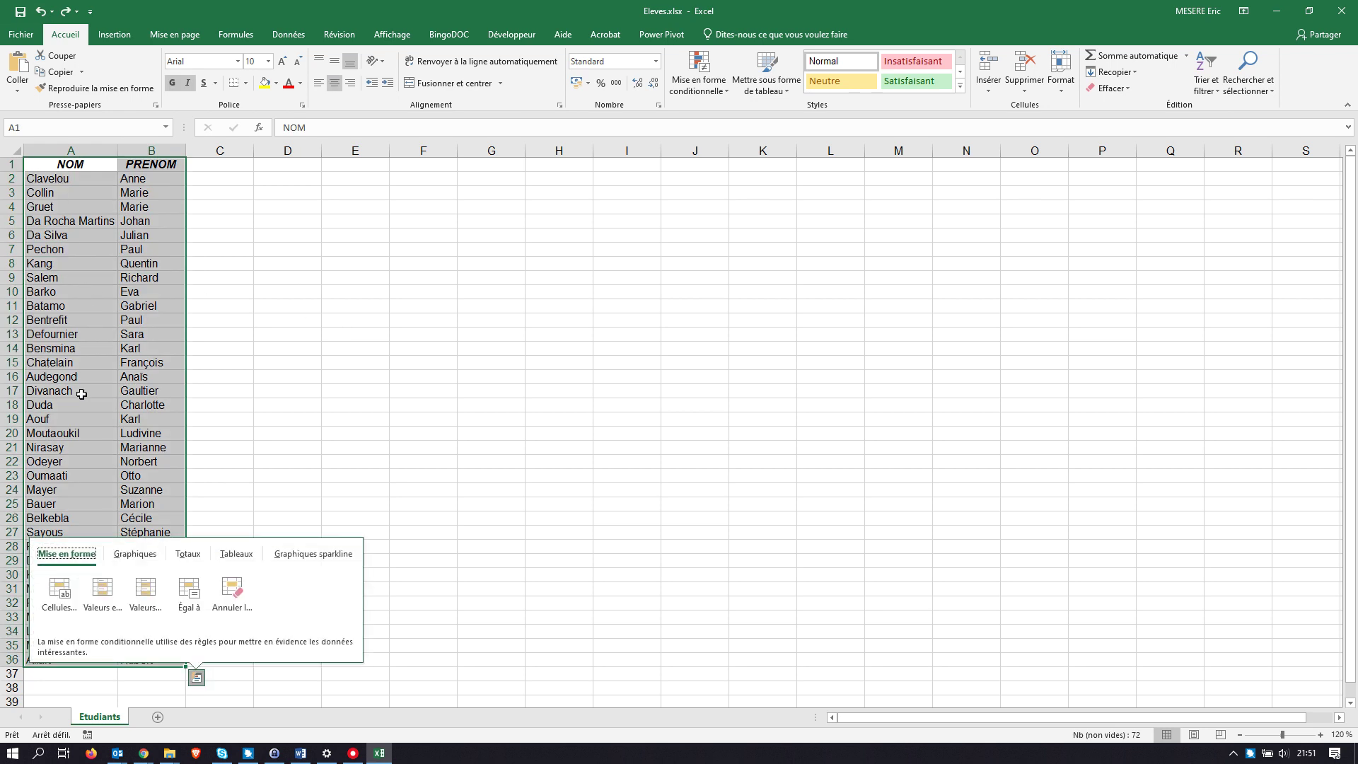
pyautogui.click(287, 391)
# Clear cells A17:B17, select the contiguous block above the empty row, and undo the clearing.
pyautogui.moveTo(95, 388); pyautogui.dragTo(129, 393)
pyautogui.press('Delete')
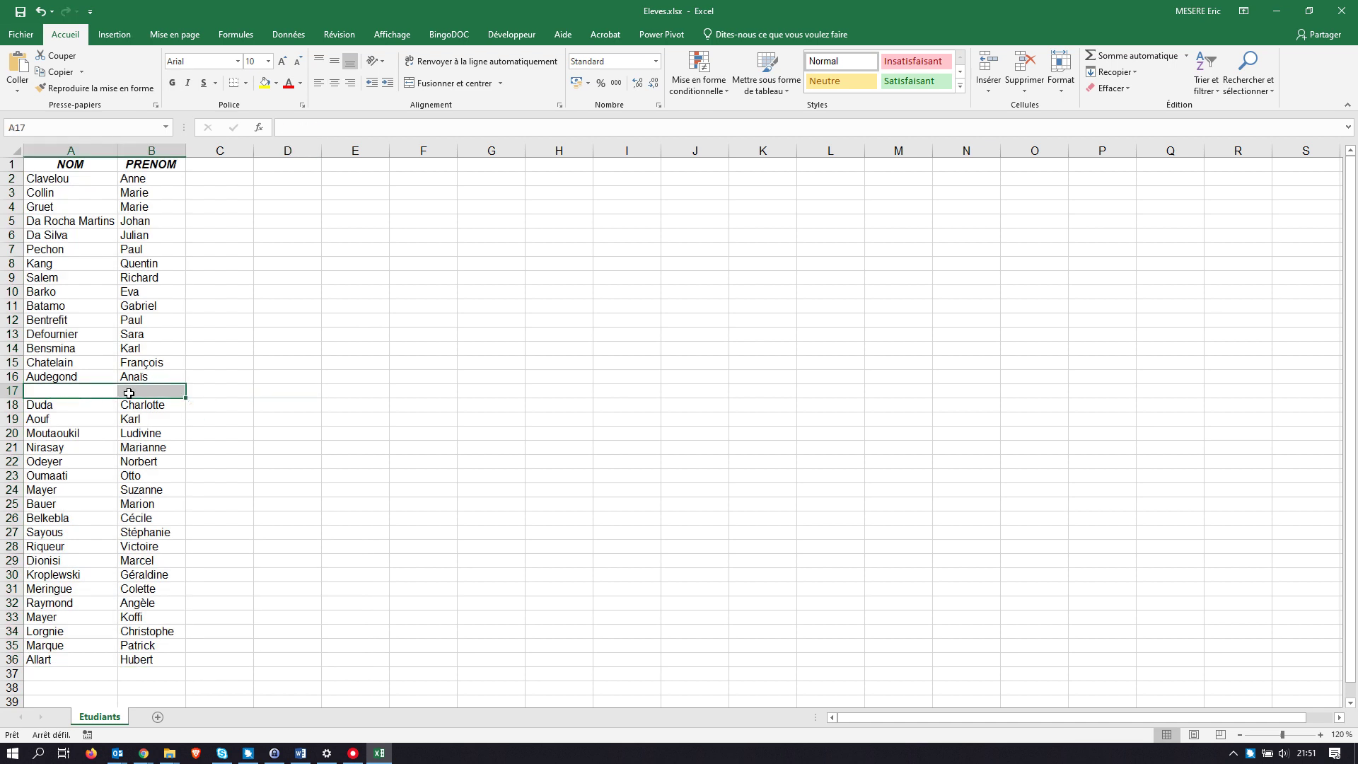
pyautogui.click(81, 221)
pyautogui.hotkey('ctrl', 'a')
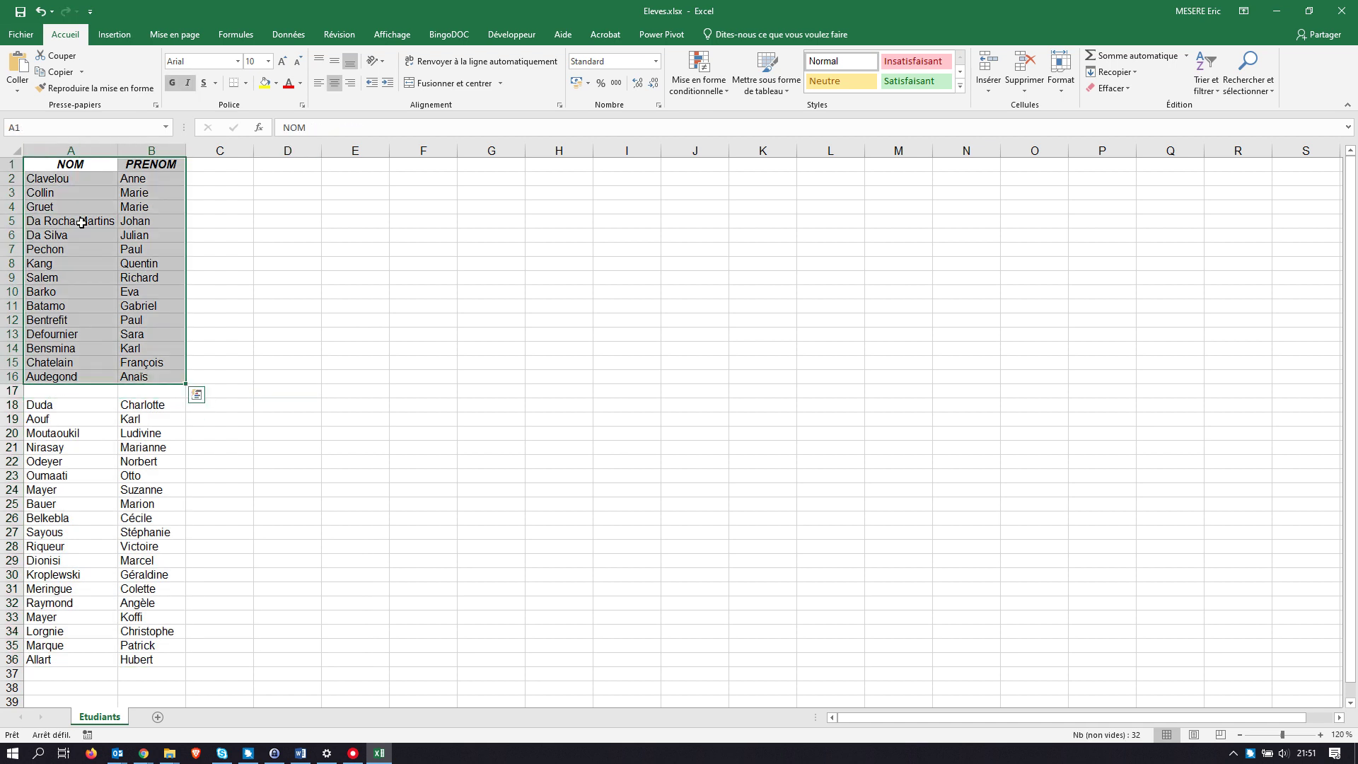
pyautogui.click(40, 11)
# Select the whole student list with its headers and open a custom sort for it.
pyautogui.click(79, 249)
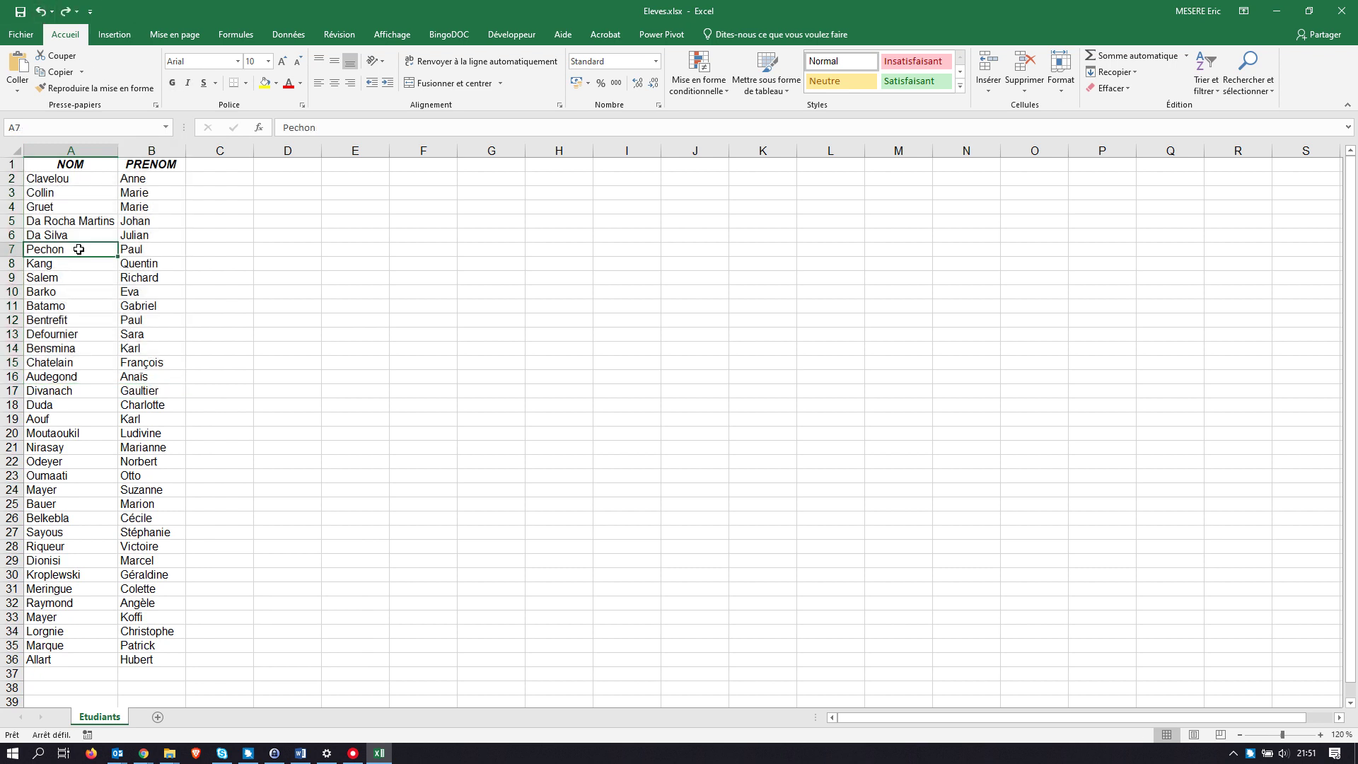
pyautogui.hotkey('ctrl', 'a')
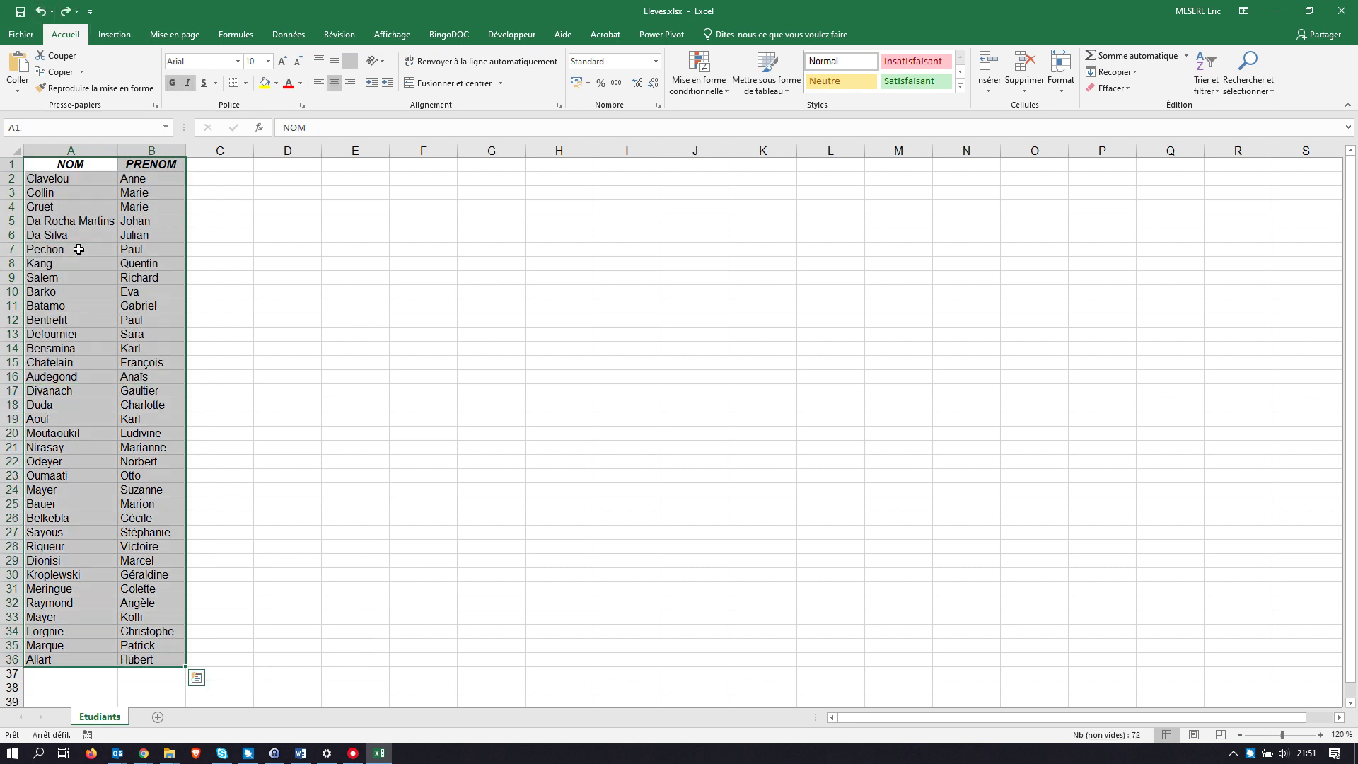
pyautogui.click(1212, 98)
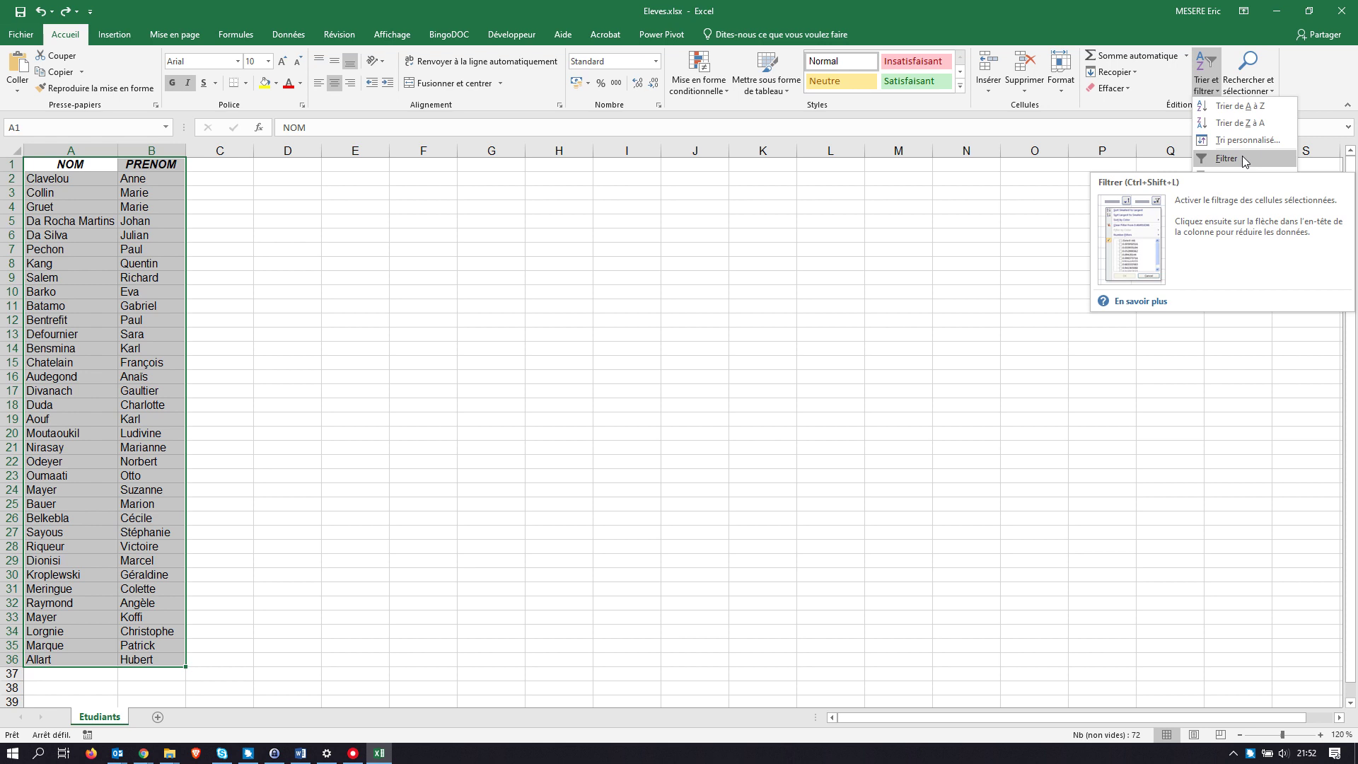
pyautogui.click(1237, 141)
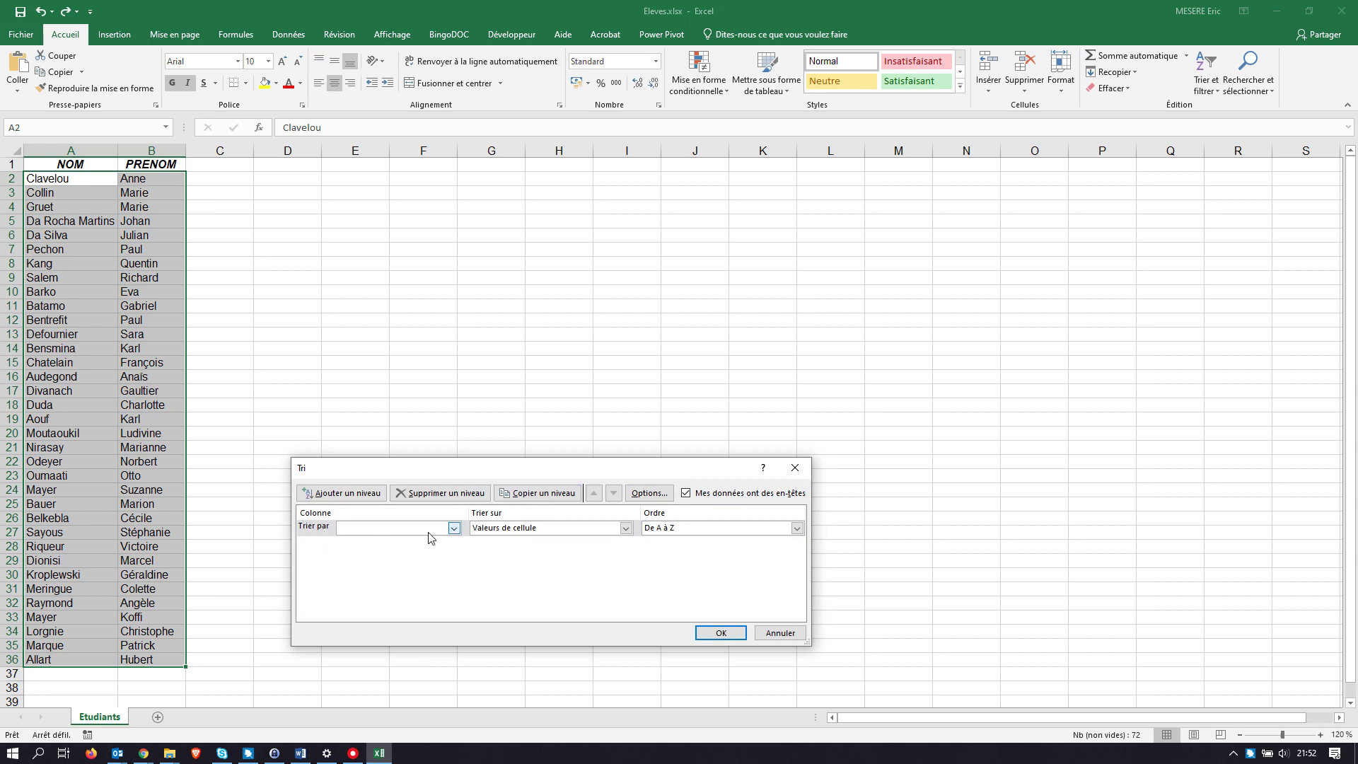
# Compare the sort column choices with and without the "Mes données ont des en-têtes" option, and cancel the sort.
pyautogui.click(453, 528)
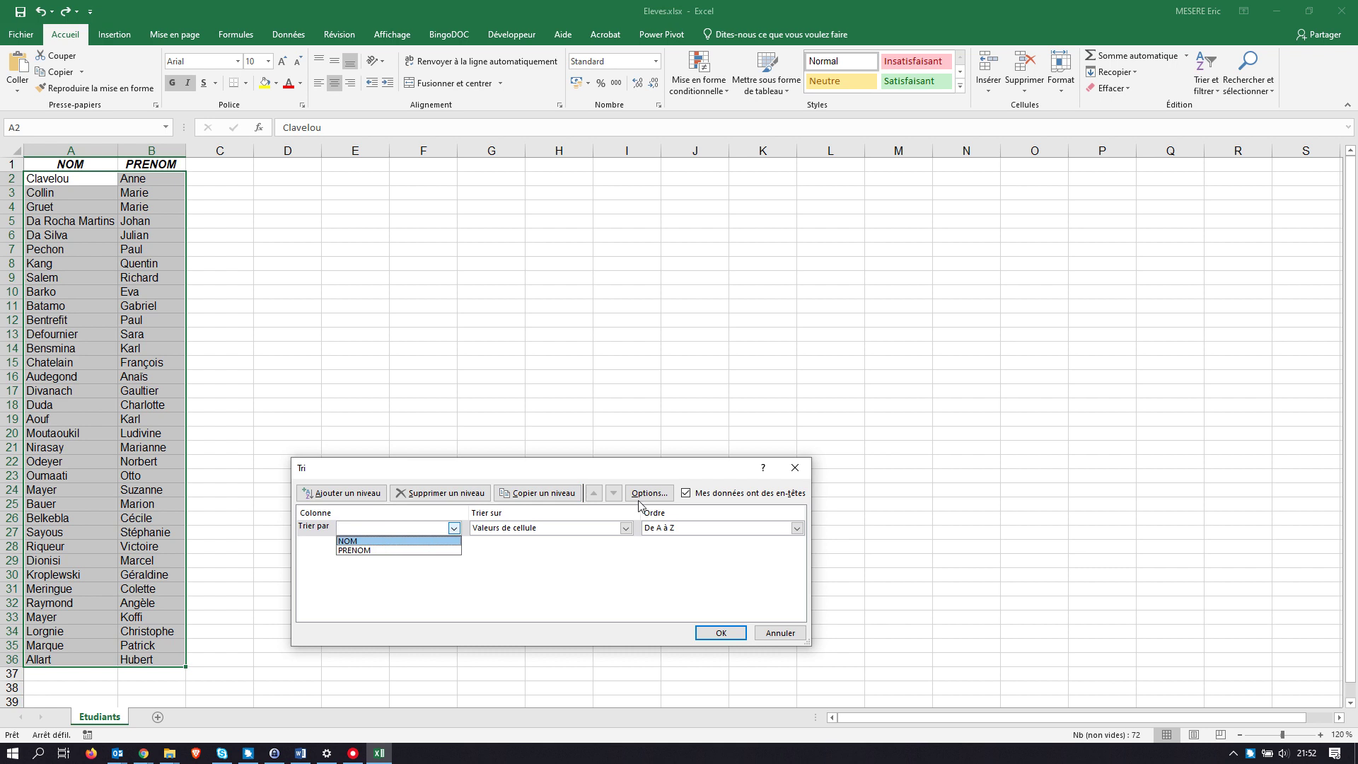
pyautogui.click(690, 498)
pyautogui.click(455, 531)
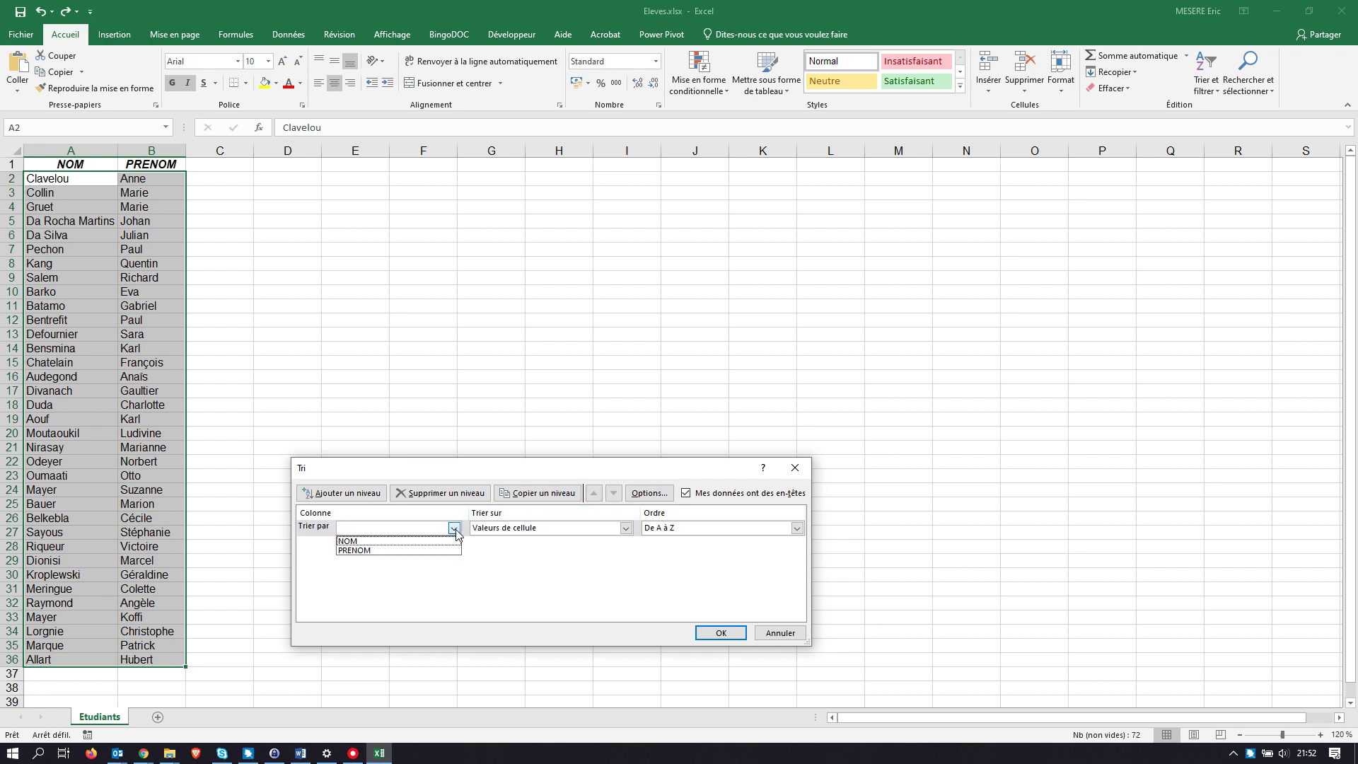
pyautogui.click(686, 497)
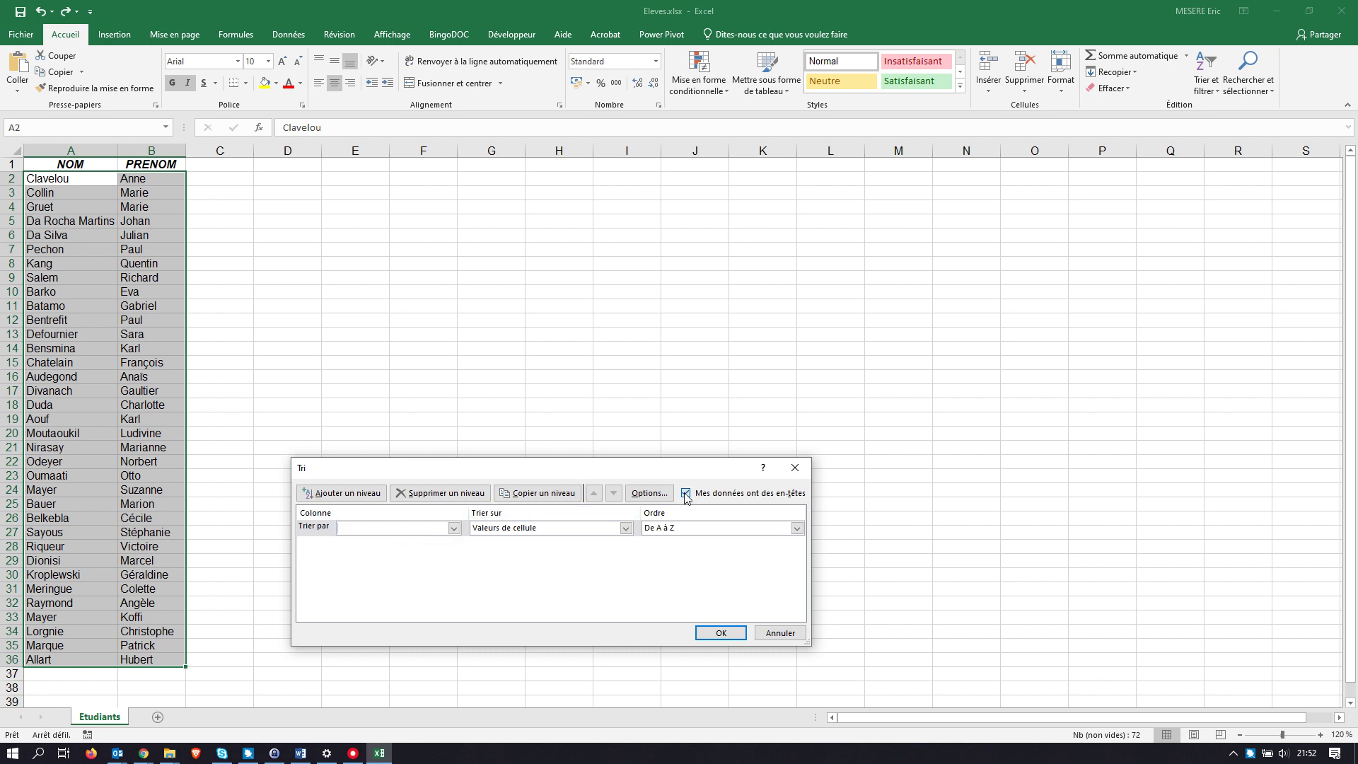
pyautogui.click(686, 494)
pyautogui.click(454, 528)
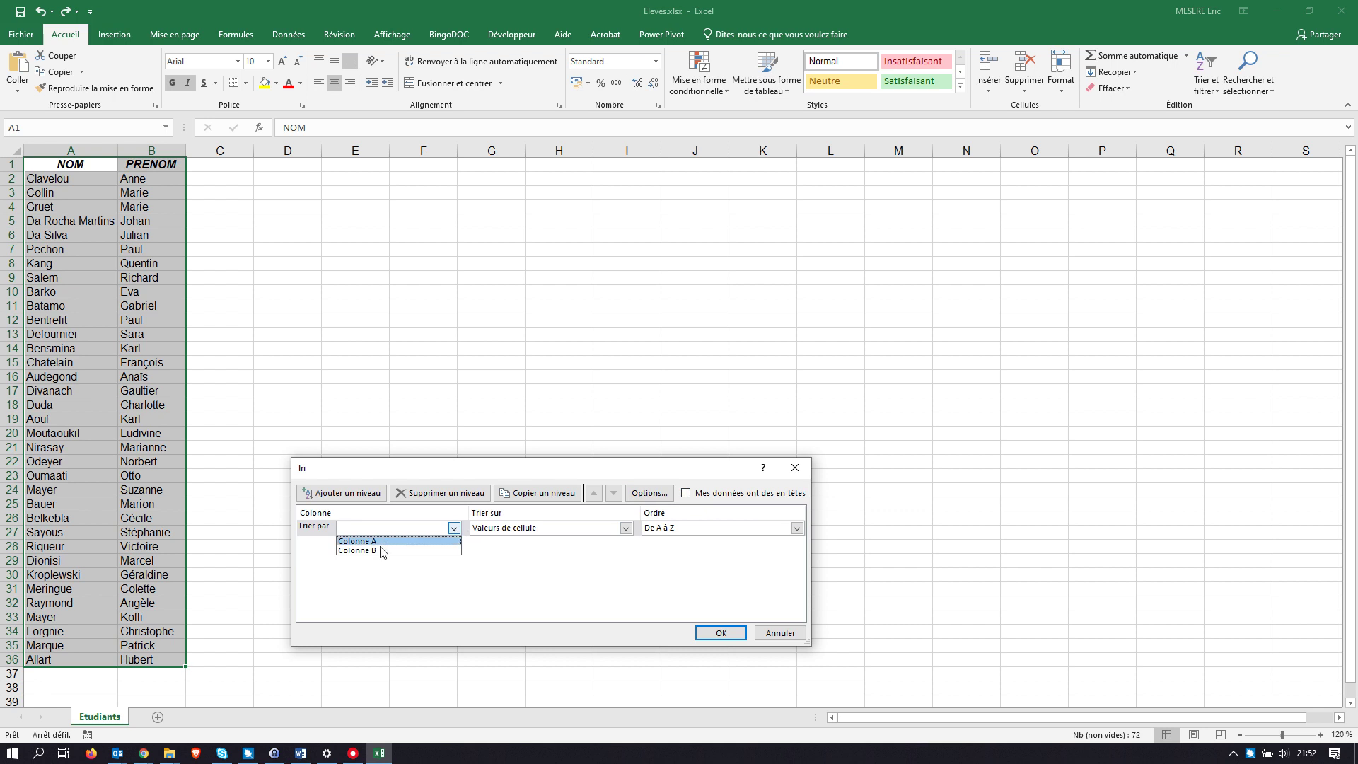
pyautogui.click(687, 495)
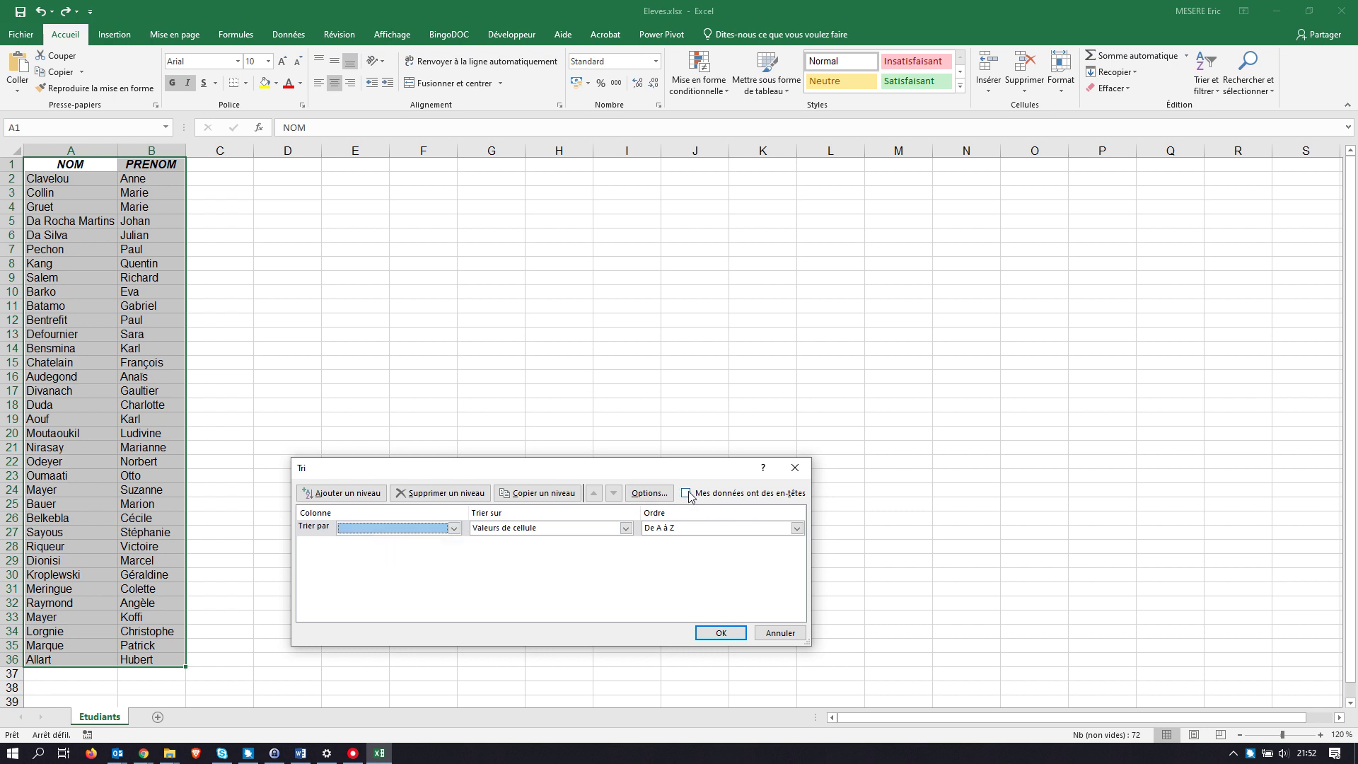
pyautogui.click(686, 494)
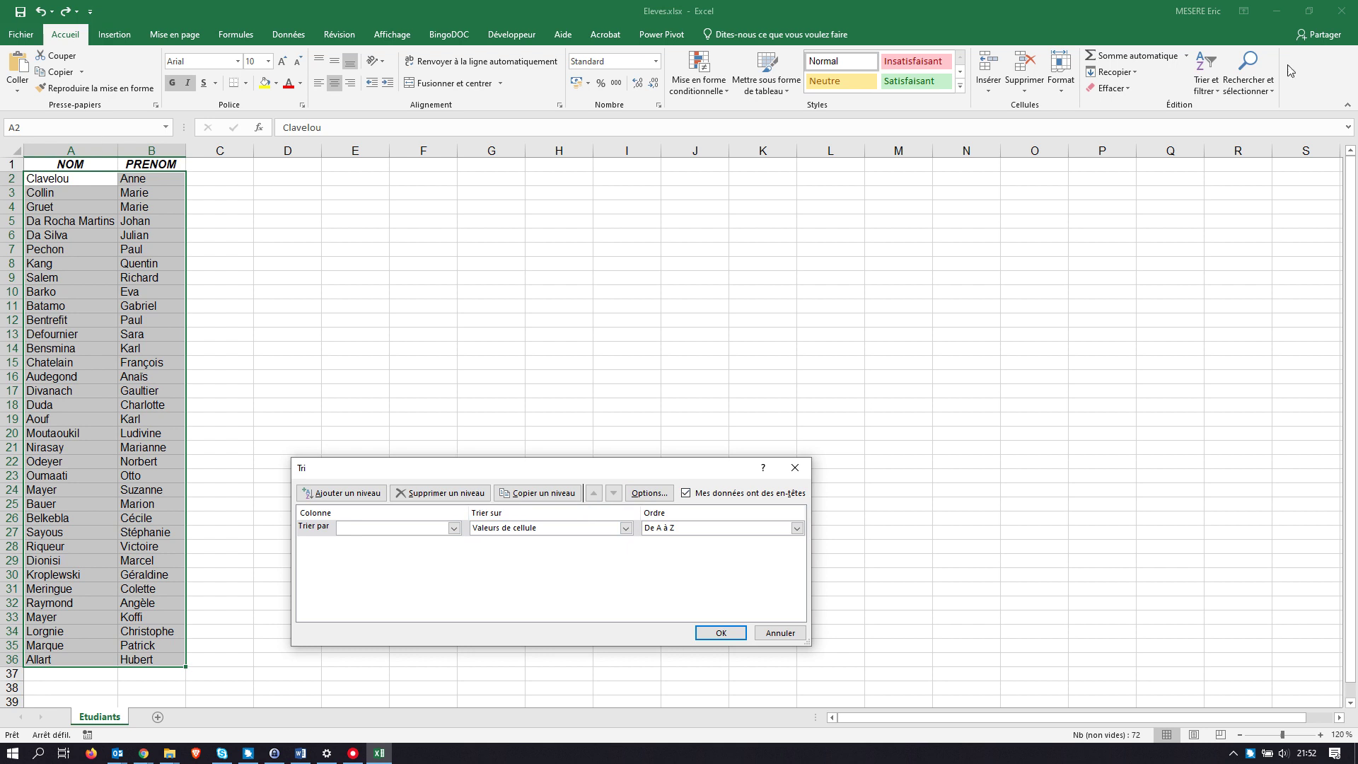
pyautogui.click(795, 468)
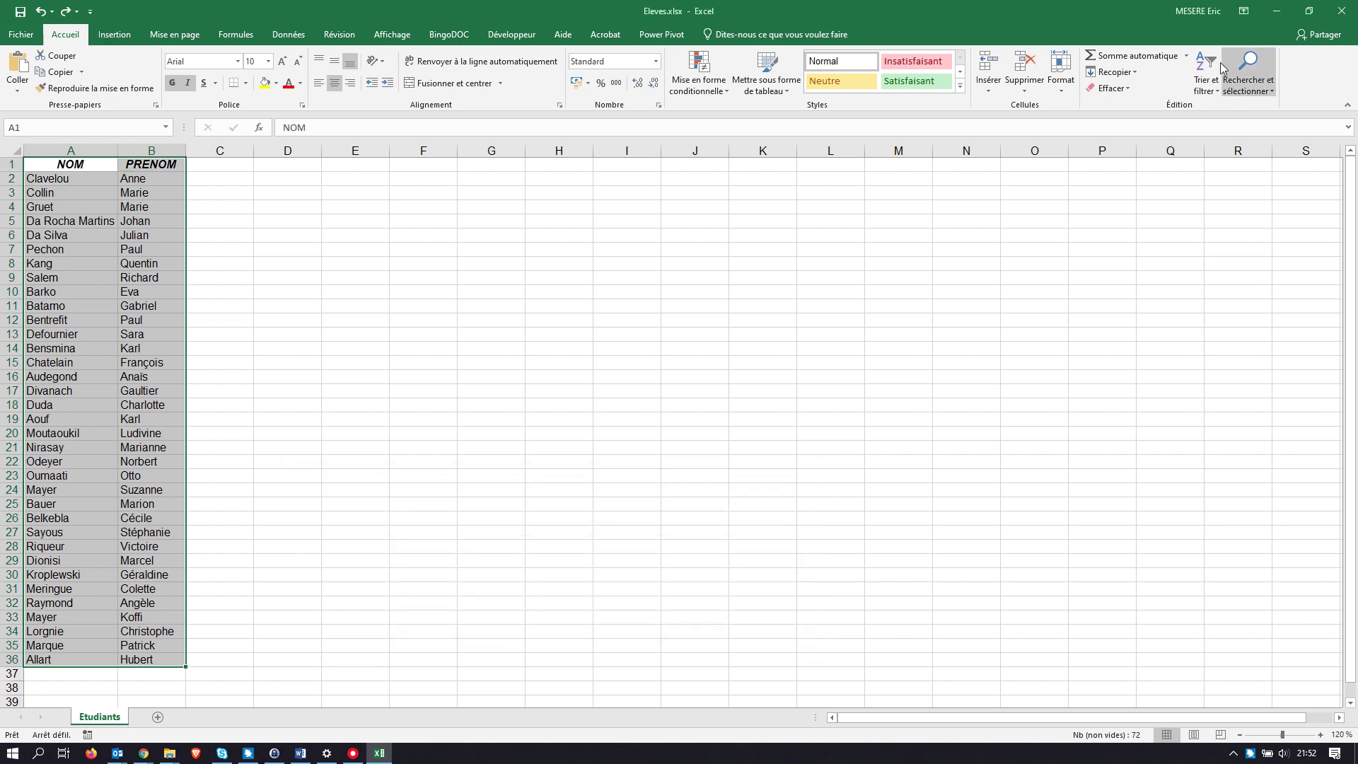
# Sort the selected student list with a custom sort by NOM on cell values, from A to Z.
pyautogui.click(1213, 71)
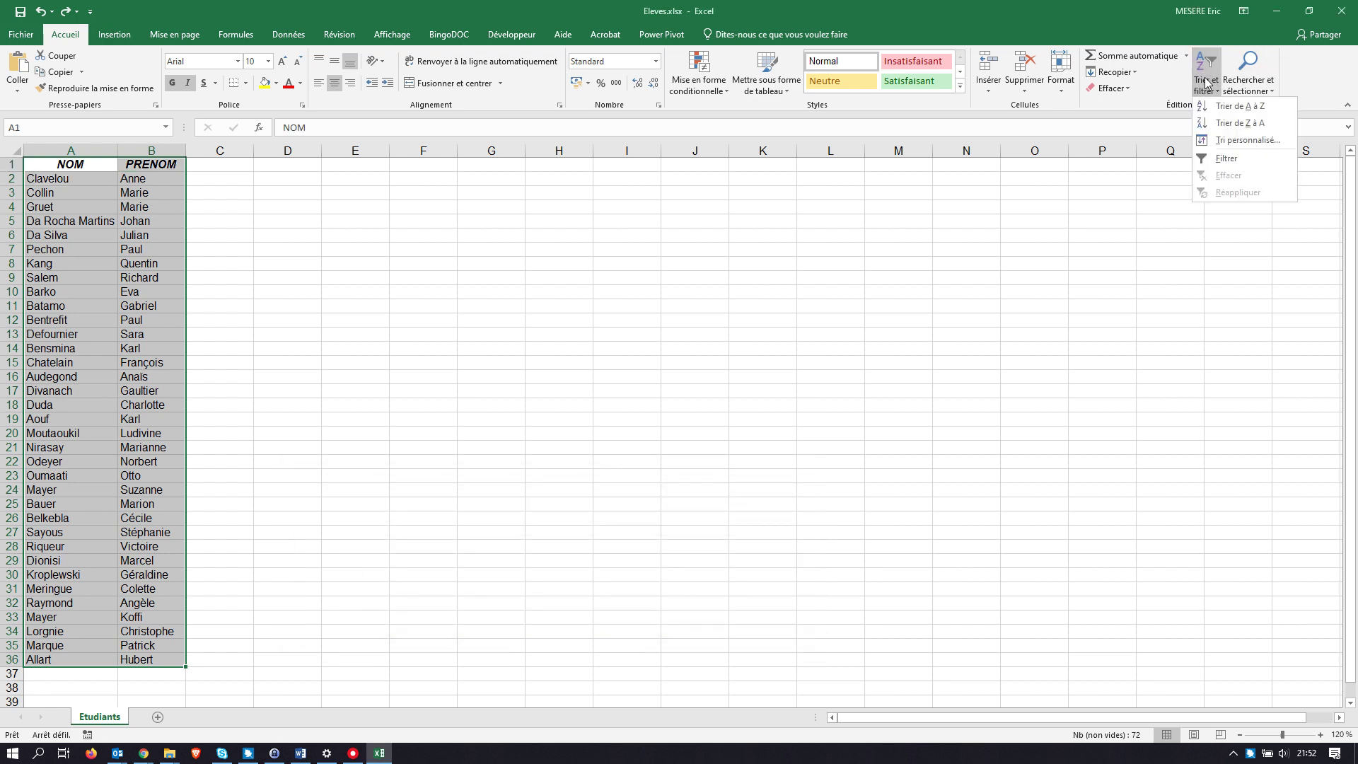
pyautogui.click(1229, 140)
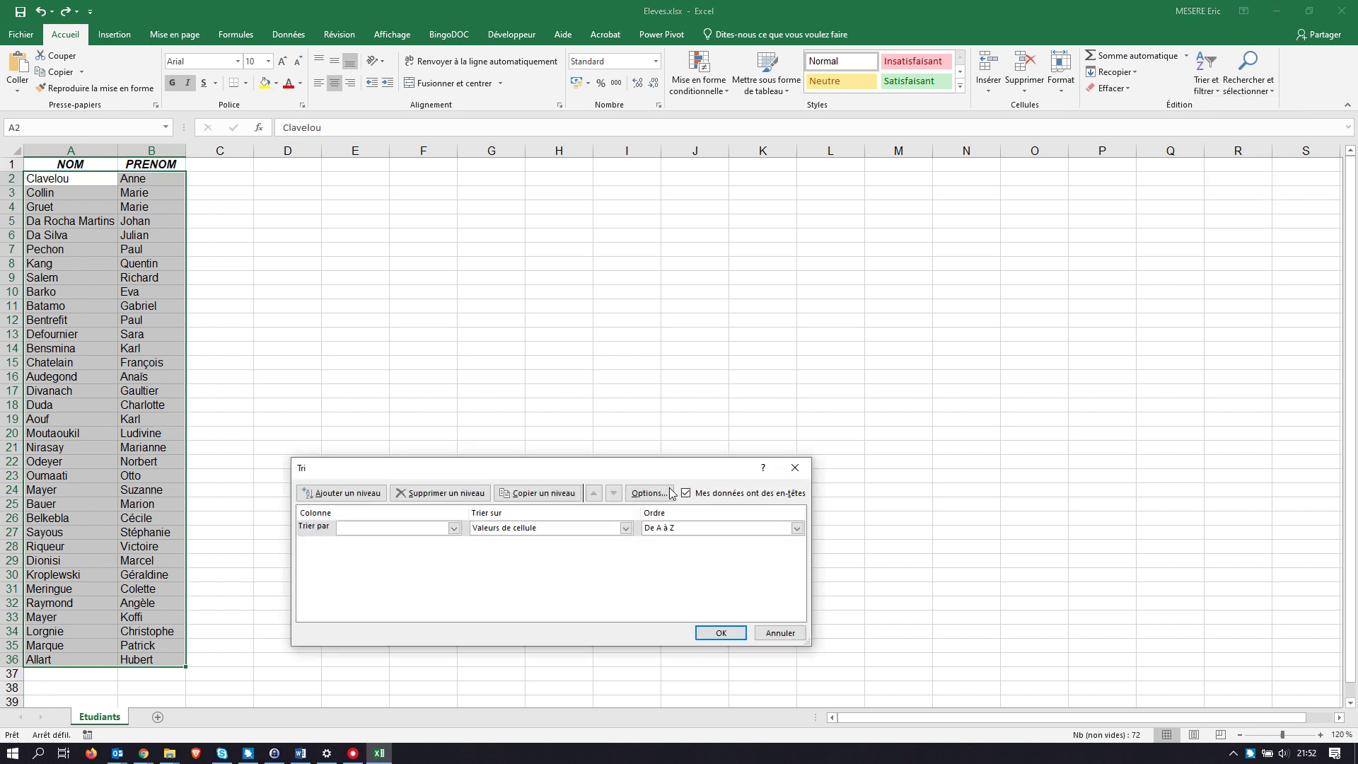
pyautogui.click(454, 529)
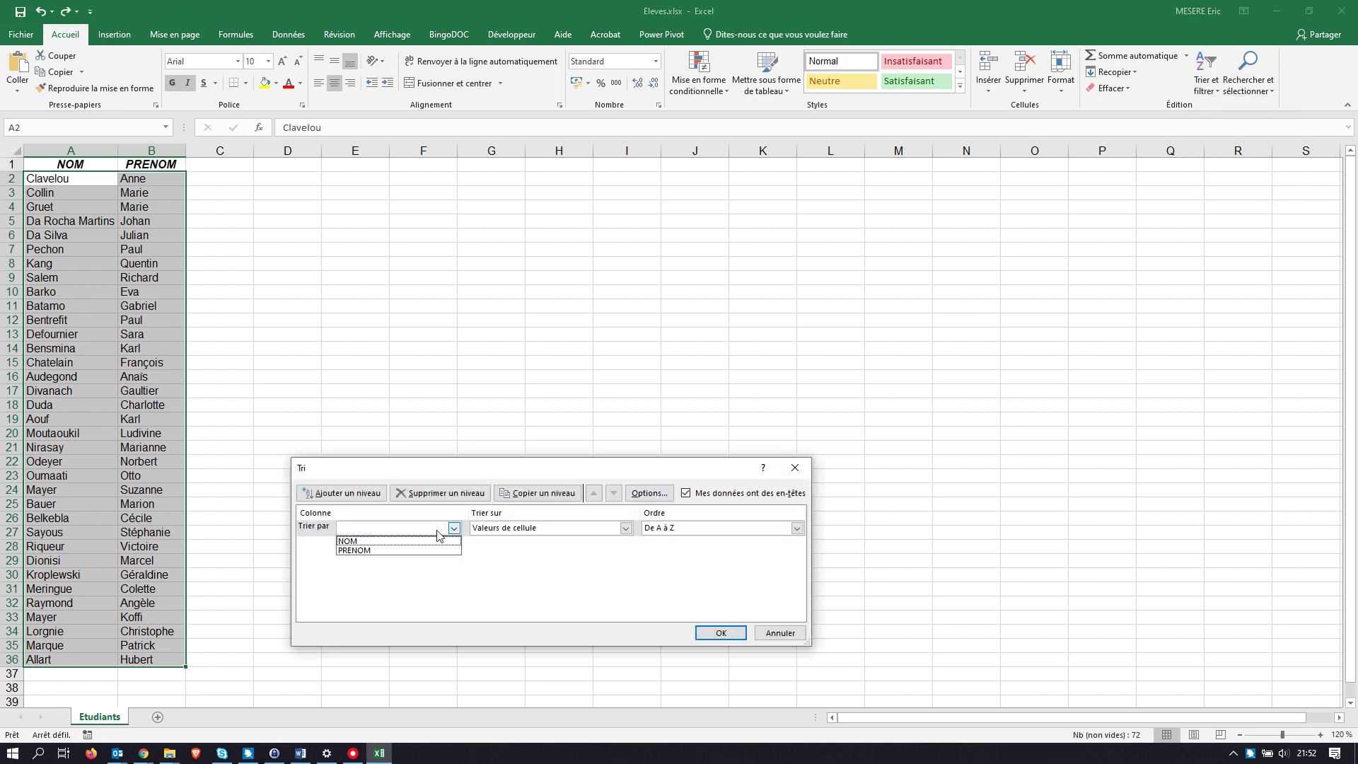
pyautogui.click(397, 540)
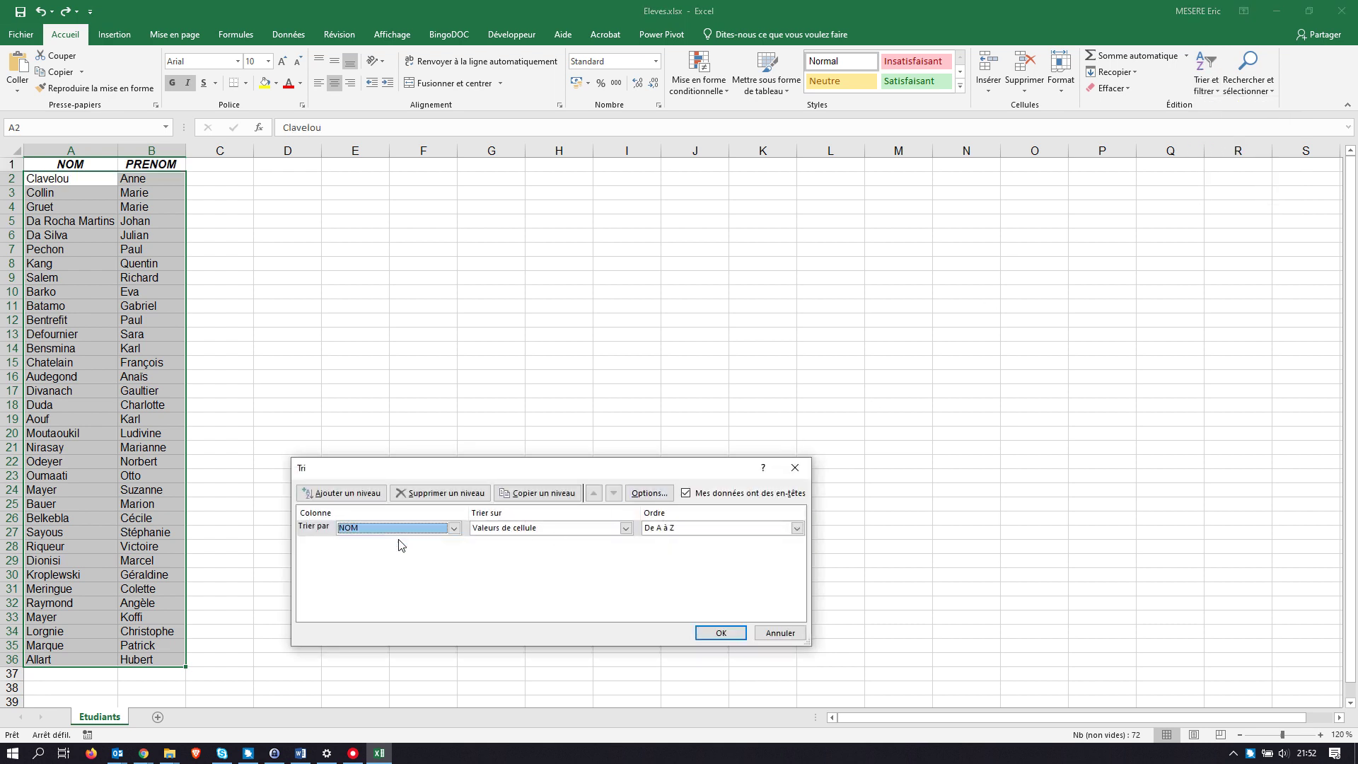
pyautogui.click(726, 632)
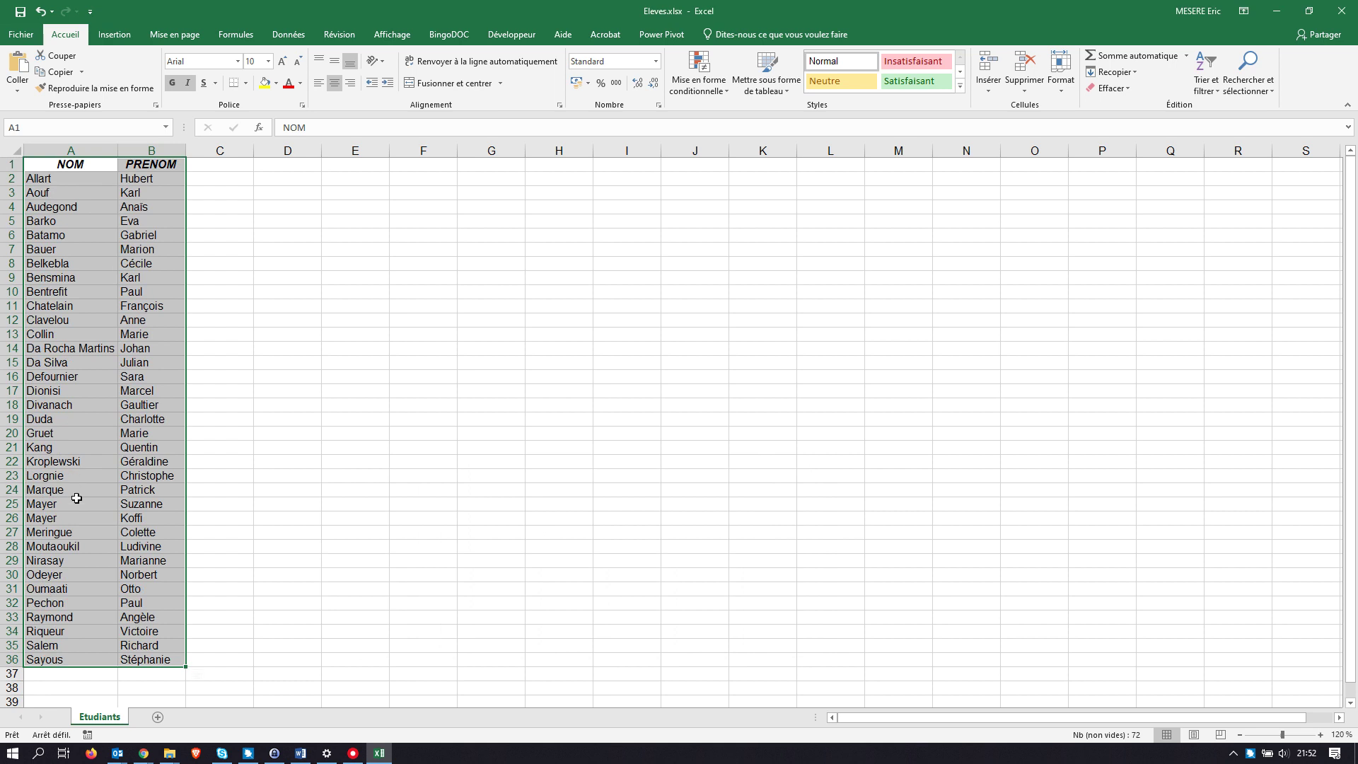
# Read the homonyms instruction in the PDF in the browser, return to Excel and check the first names of the students sharing a last name.
pyautogui.hotkey('alt', 'Tab')
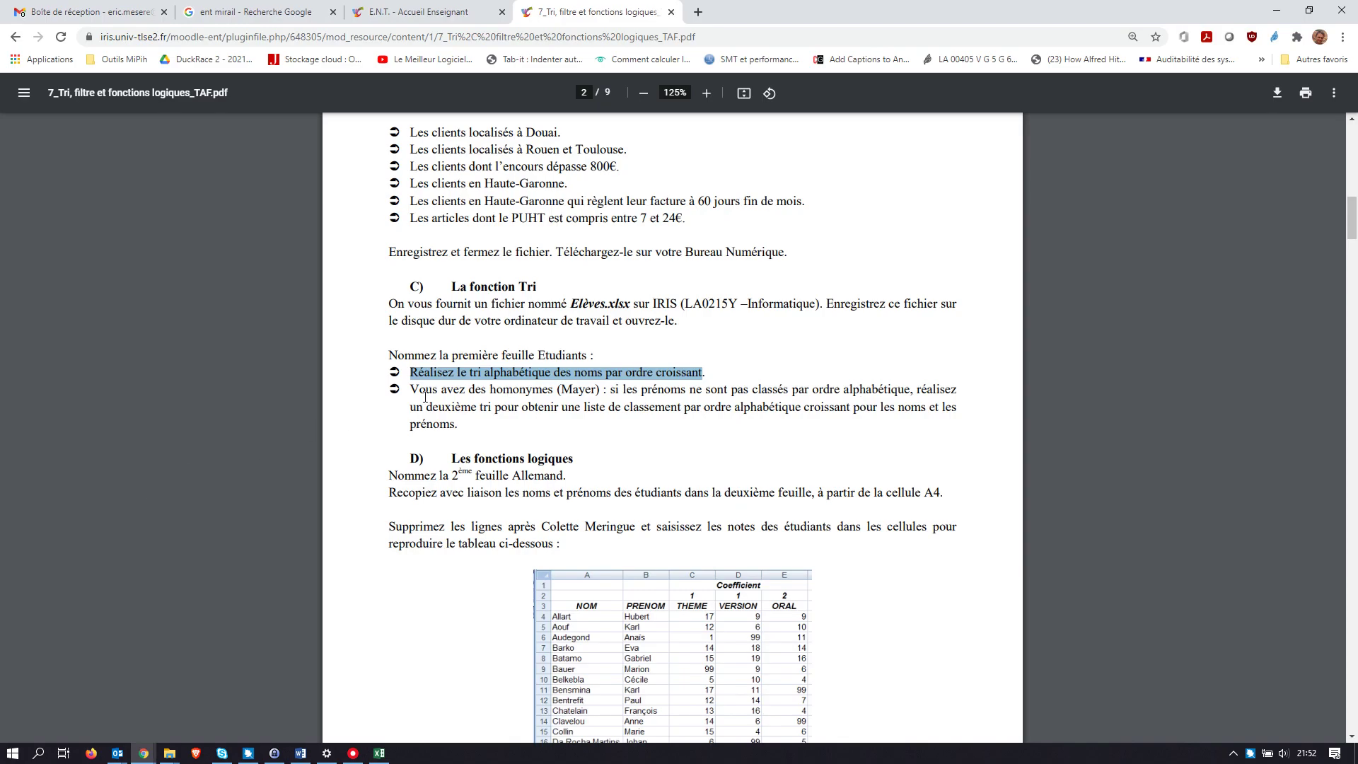
pyautogui.moveTo(447, 390); pyautogui.dragTo(595, 394)
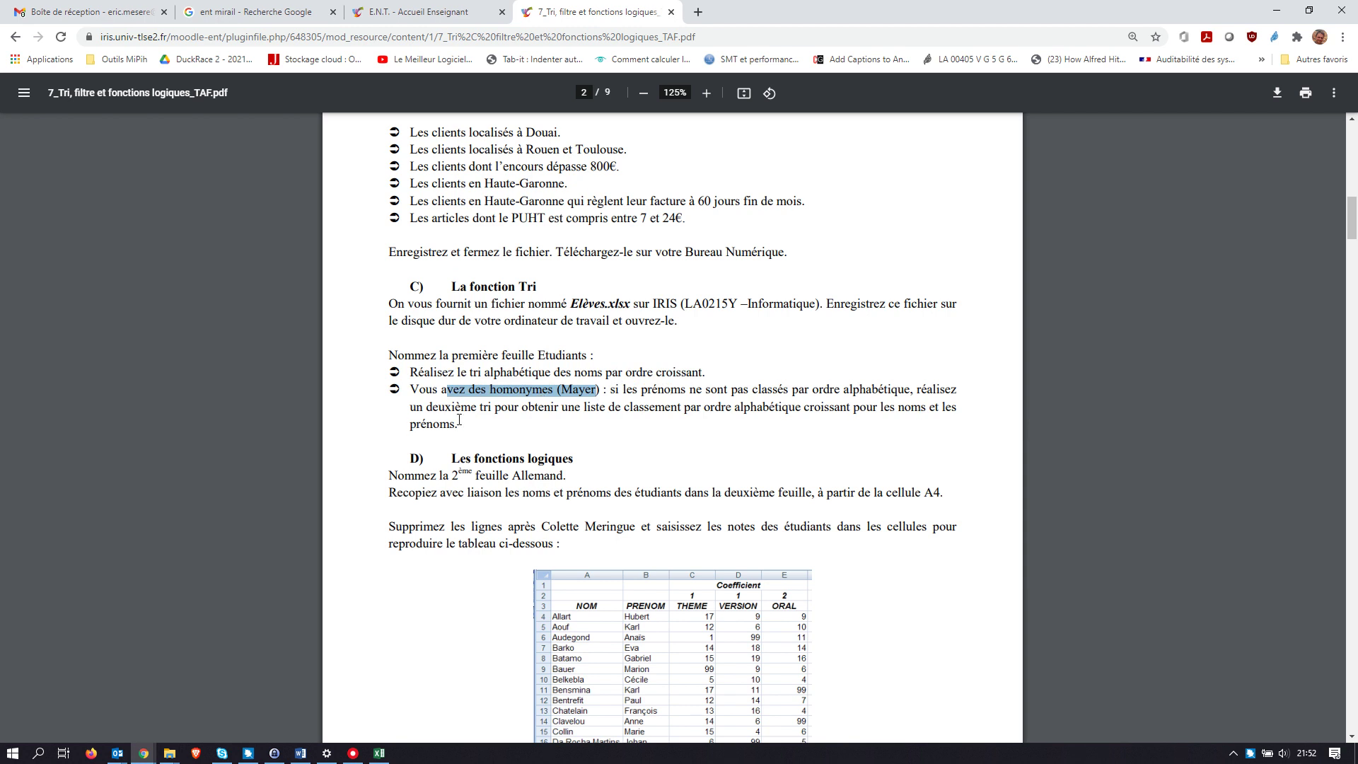
pyautogui.hotkey('alt', 'Tab')
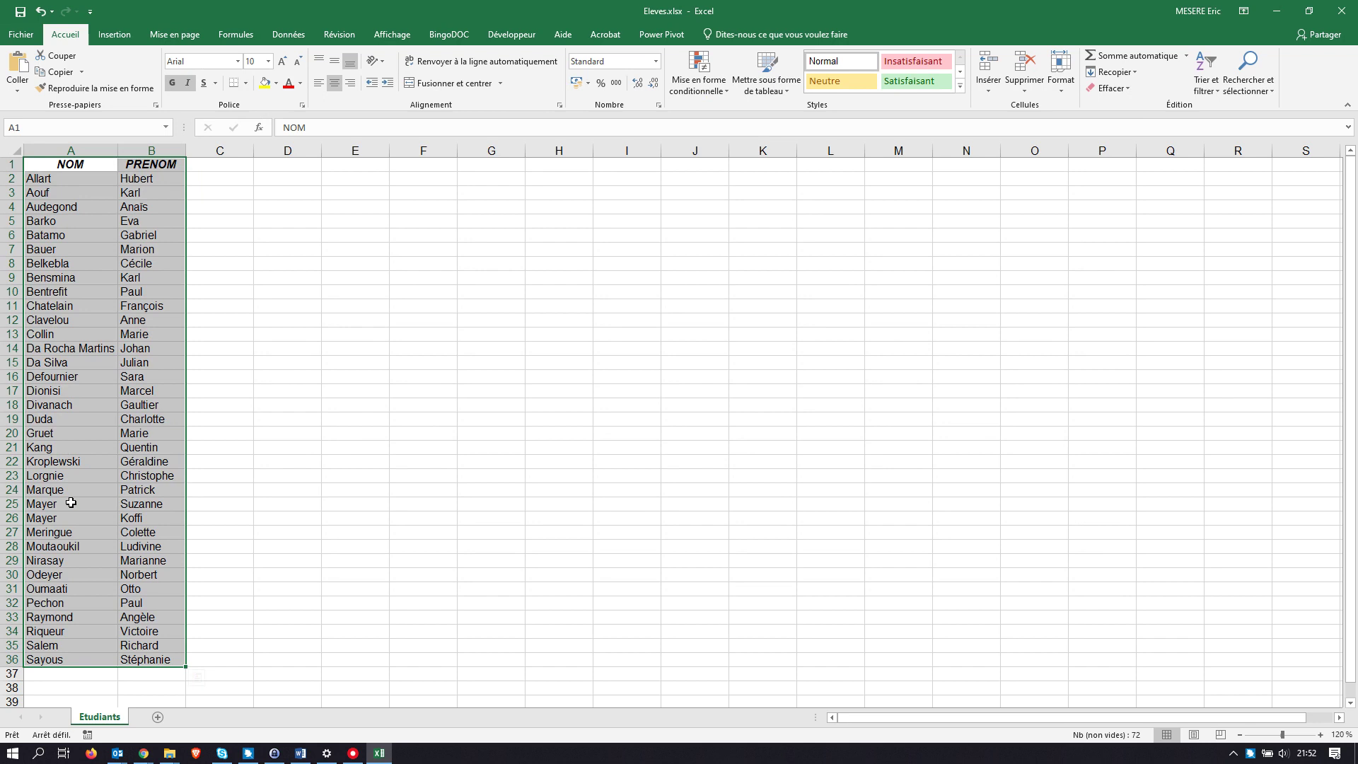
pyautogui.moveTo(69, 504); pyautogui.dragTo(72, 519)
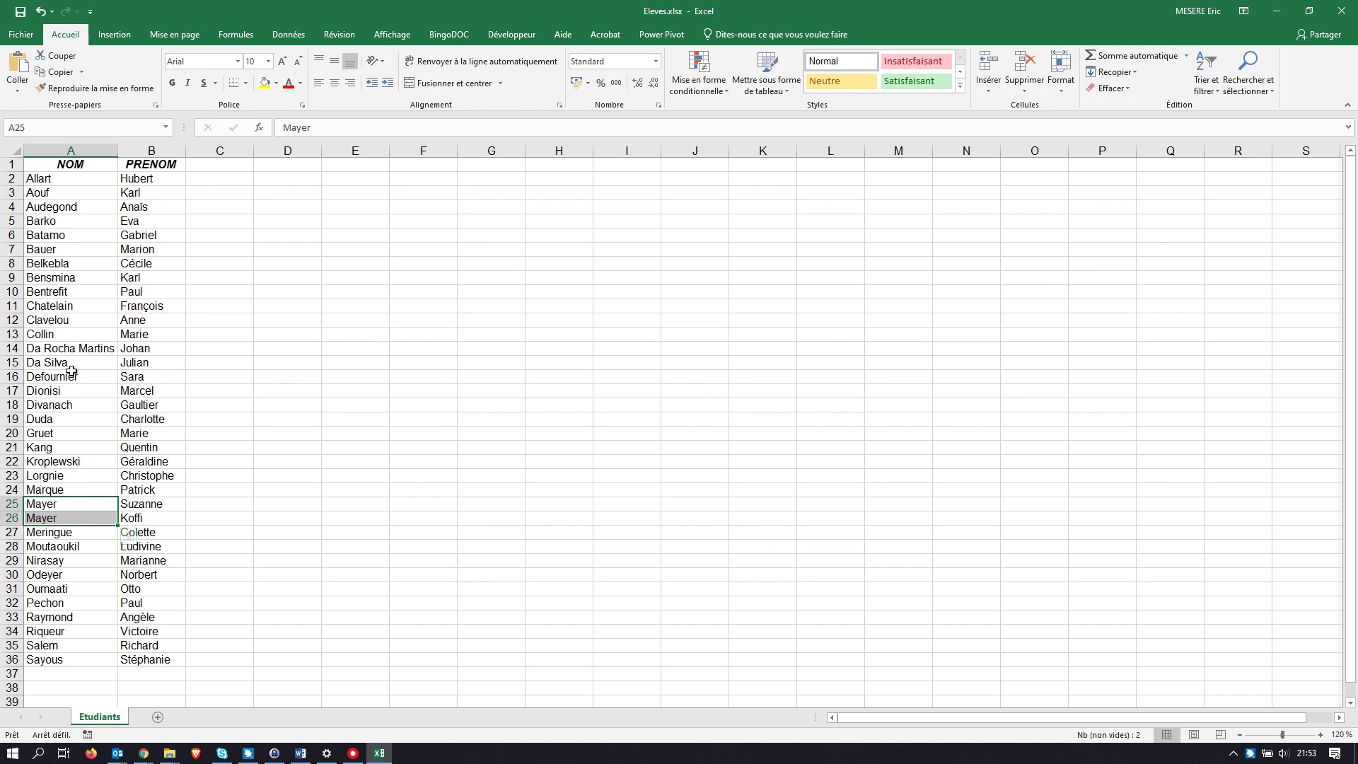
pyautogui.click(133, 505)
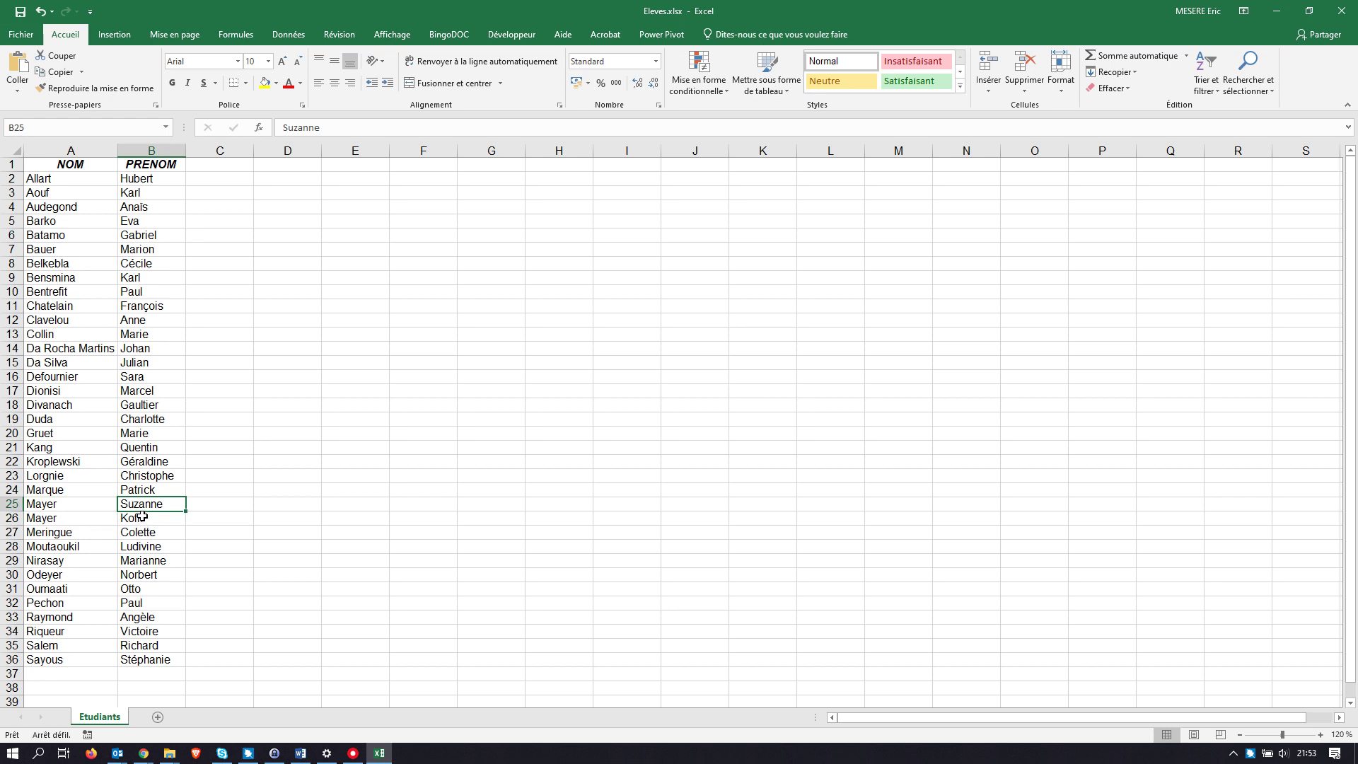
# Select the whole student list and custom sort it by NOM and then by PRENOM, both from A to Z.
pyautogui.click(59, 179)
pyautogui.hotkey('ctrl', 'a')
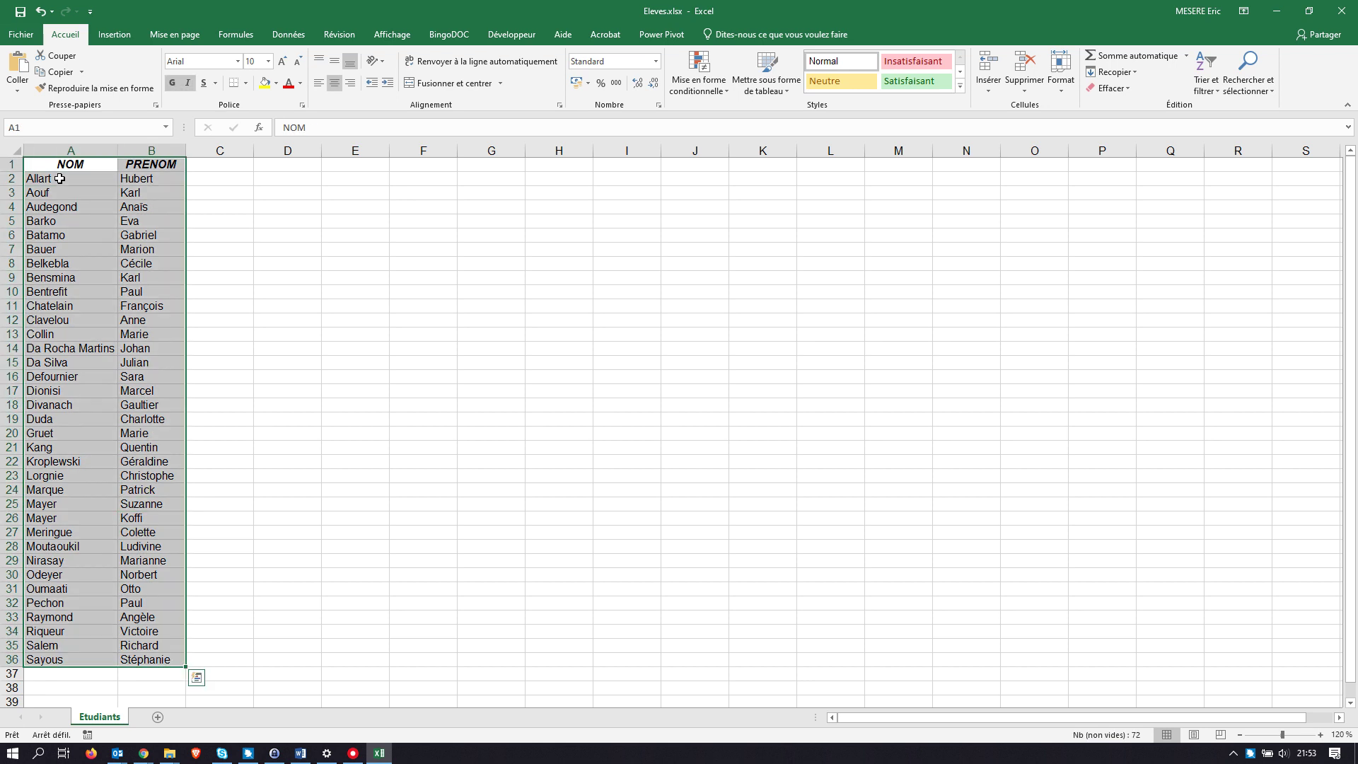
pyautogui.click(1201, 92)
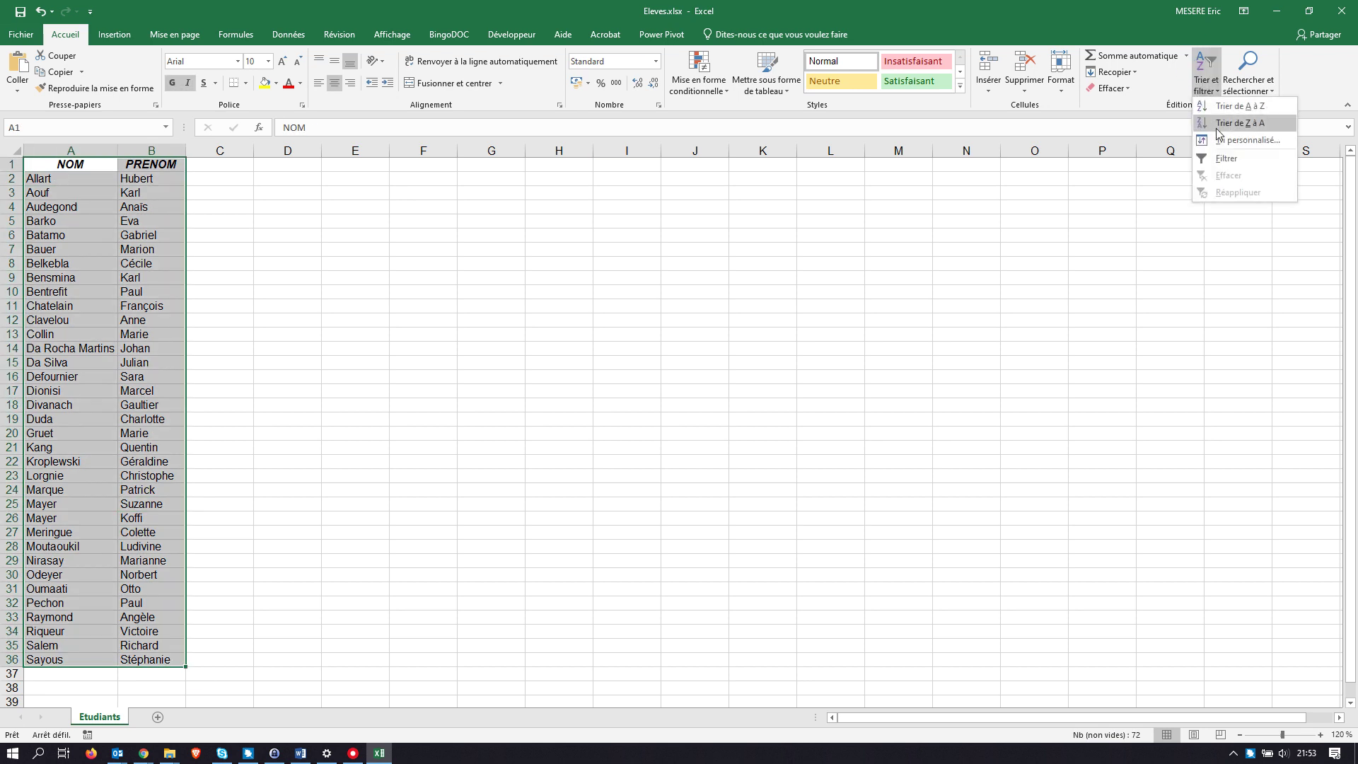
pyautogui.click(1247, 140)
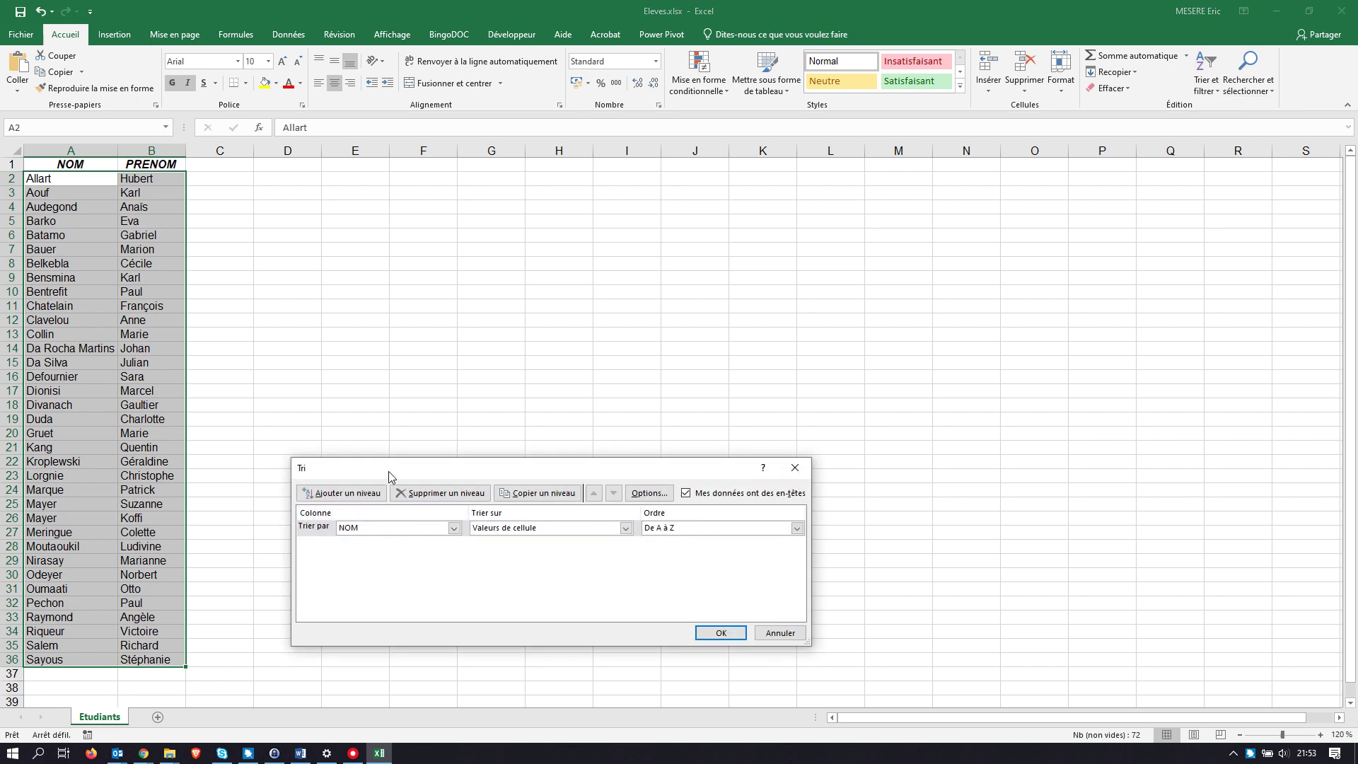
pyautogui.click(365, 495)
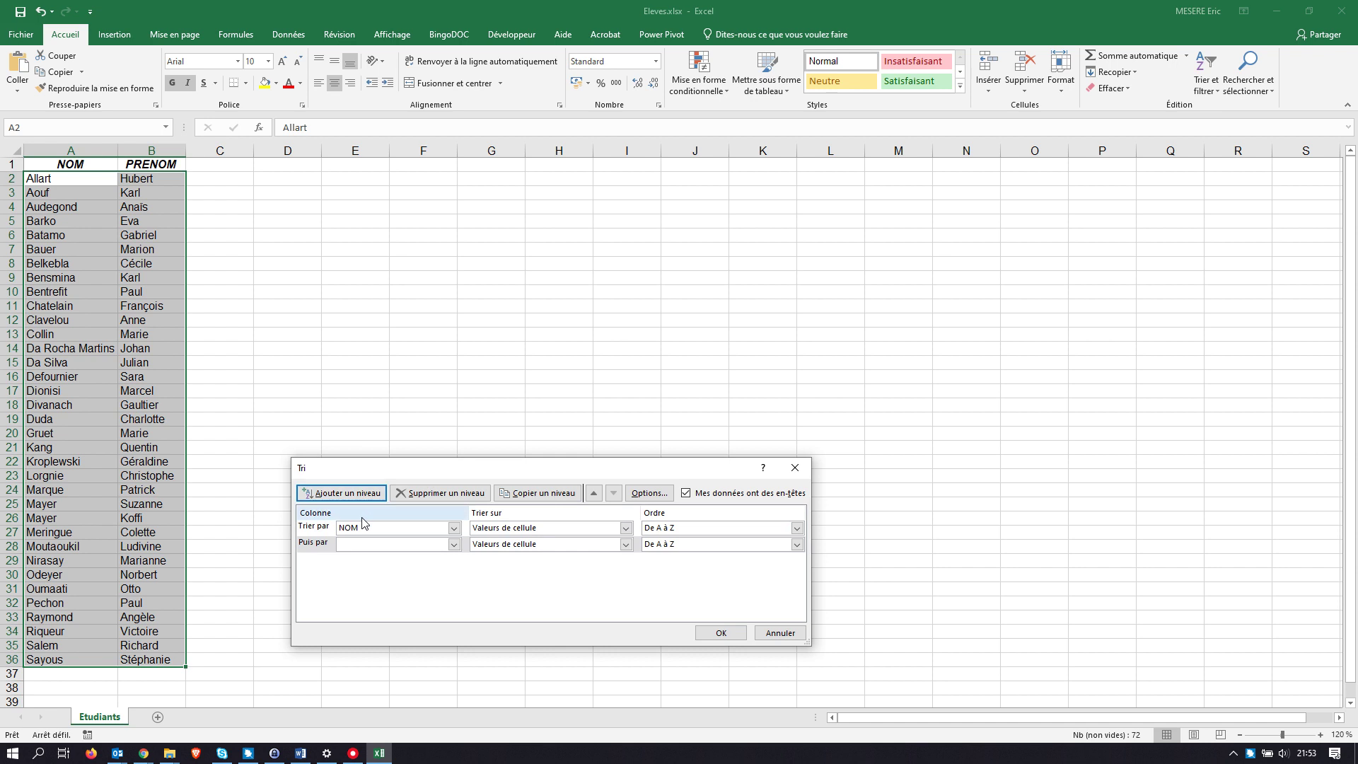
pyautogui.click(395, 545)
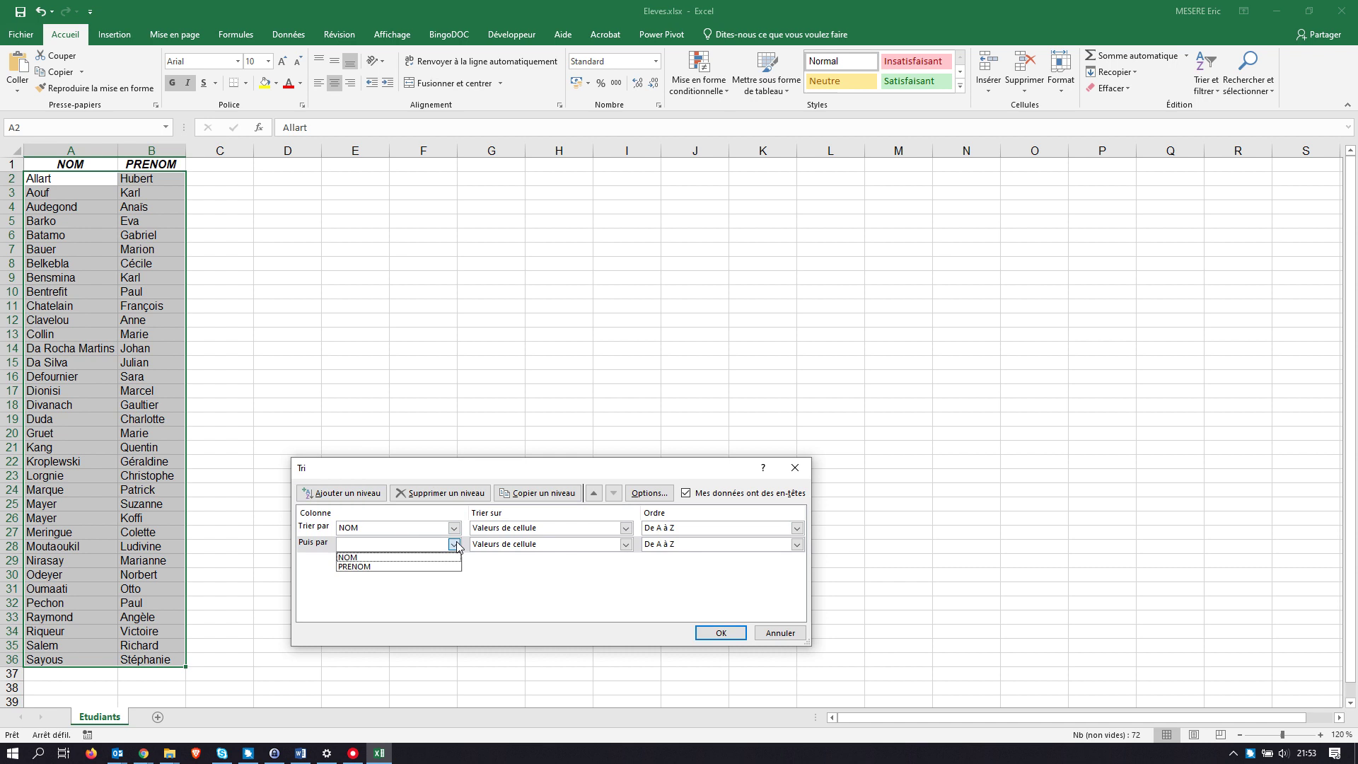
pyautogui.click(386, 566)
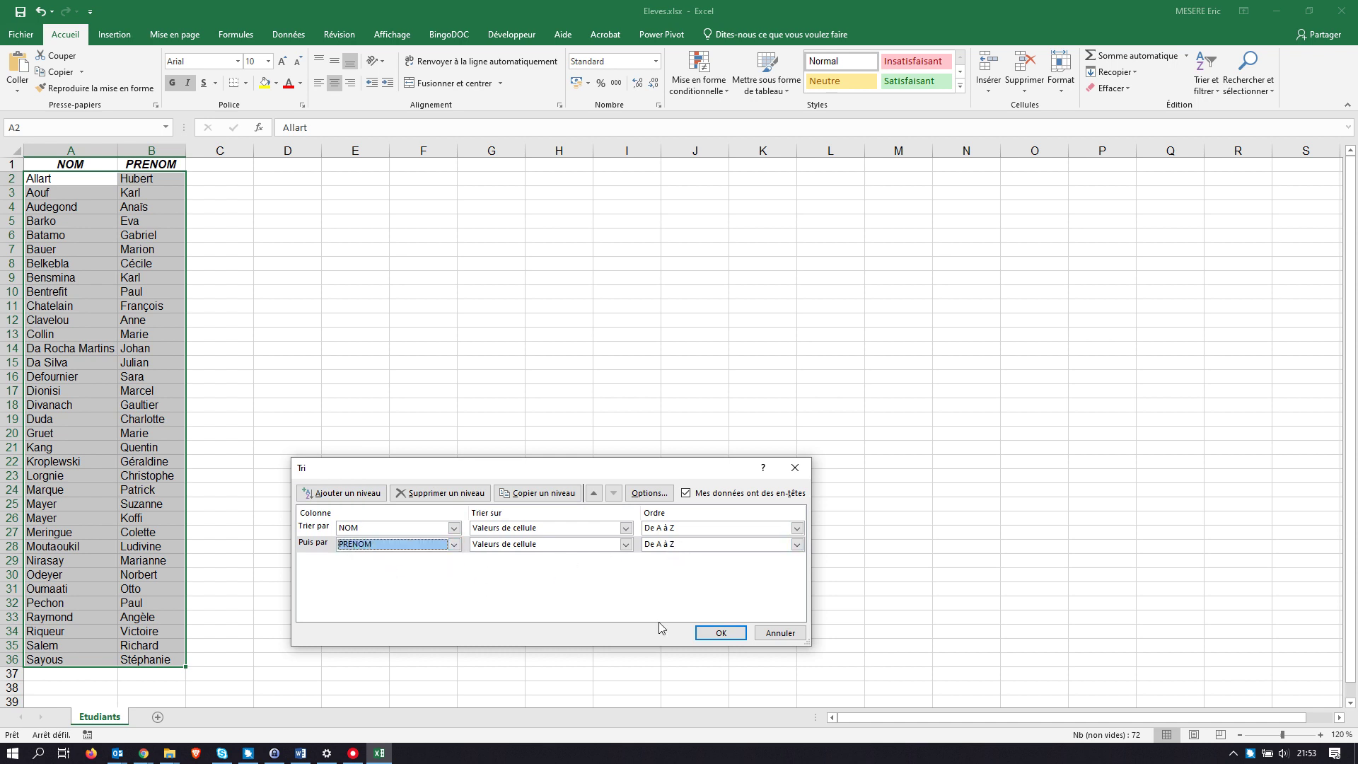
pyautogui.click(711, 632)
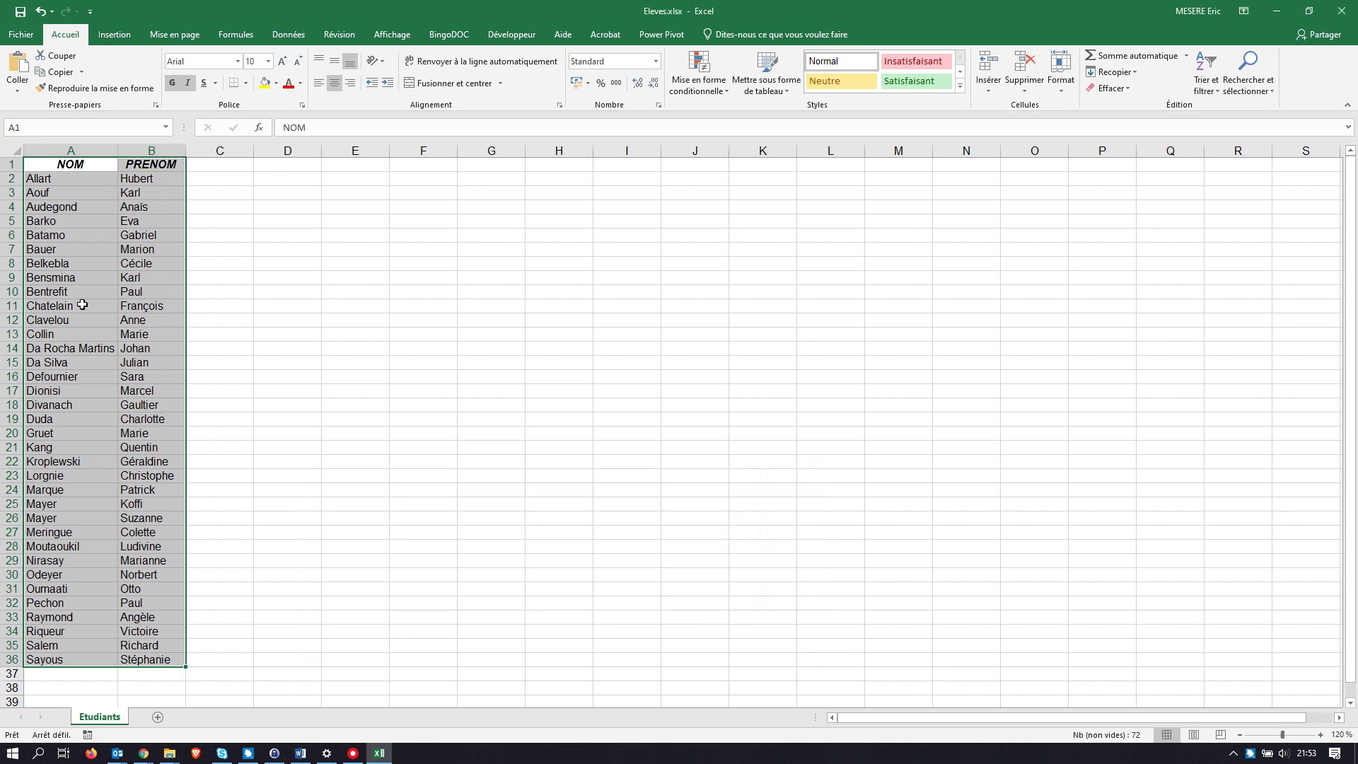
# Check the order of the two homonym rows, and consult the exercise PDF in the browser.
pyautogui.moveTo(83, 503); pyautogui.dragTo(152, 519)
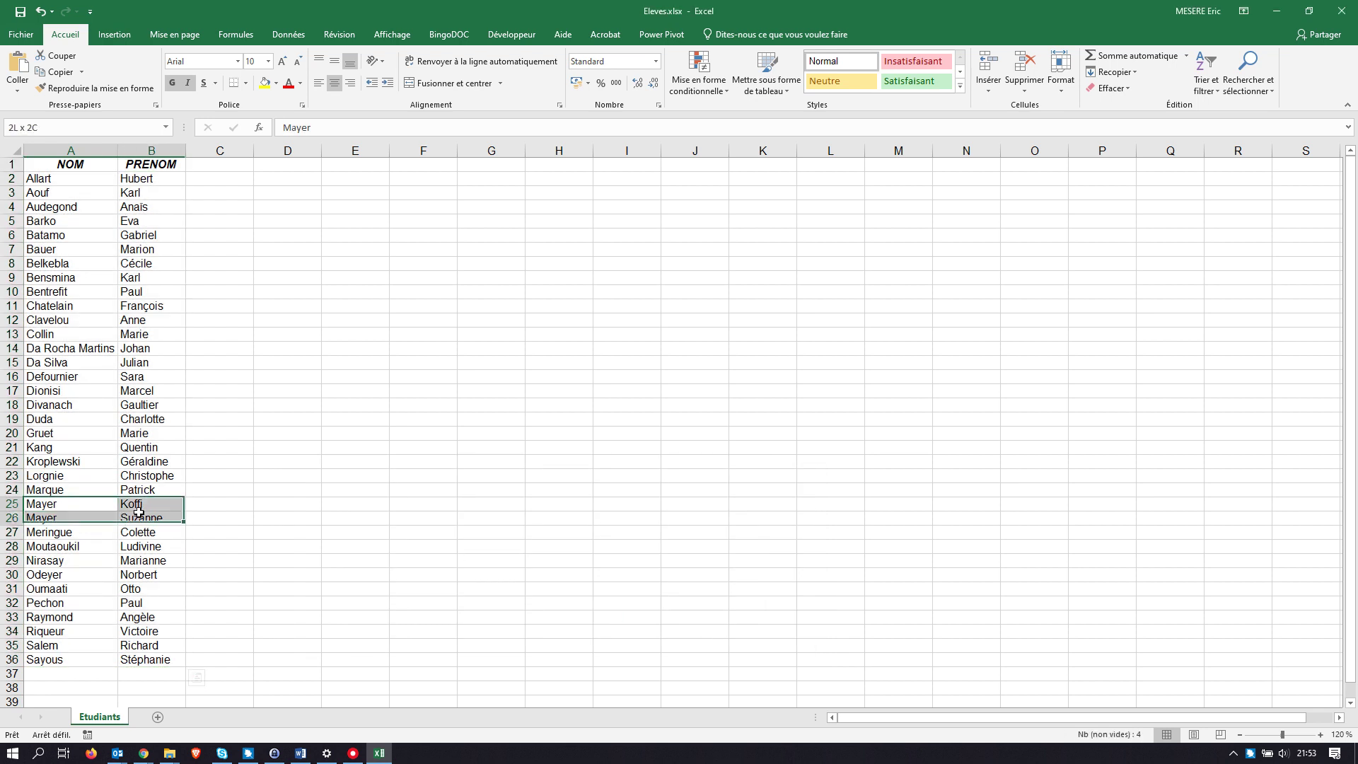
pyautogui.click(300, 418)
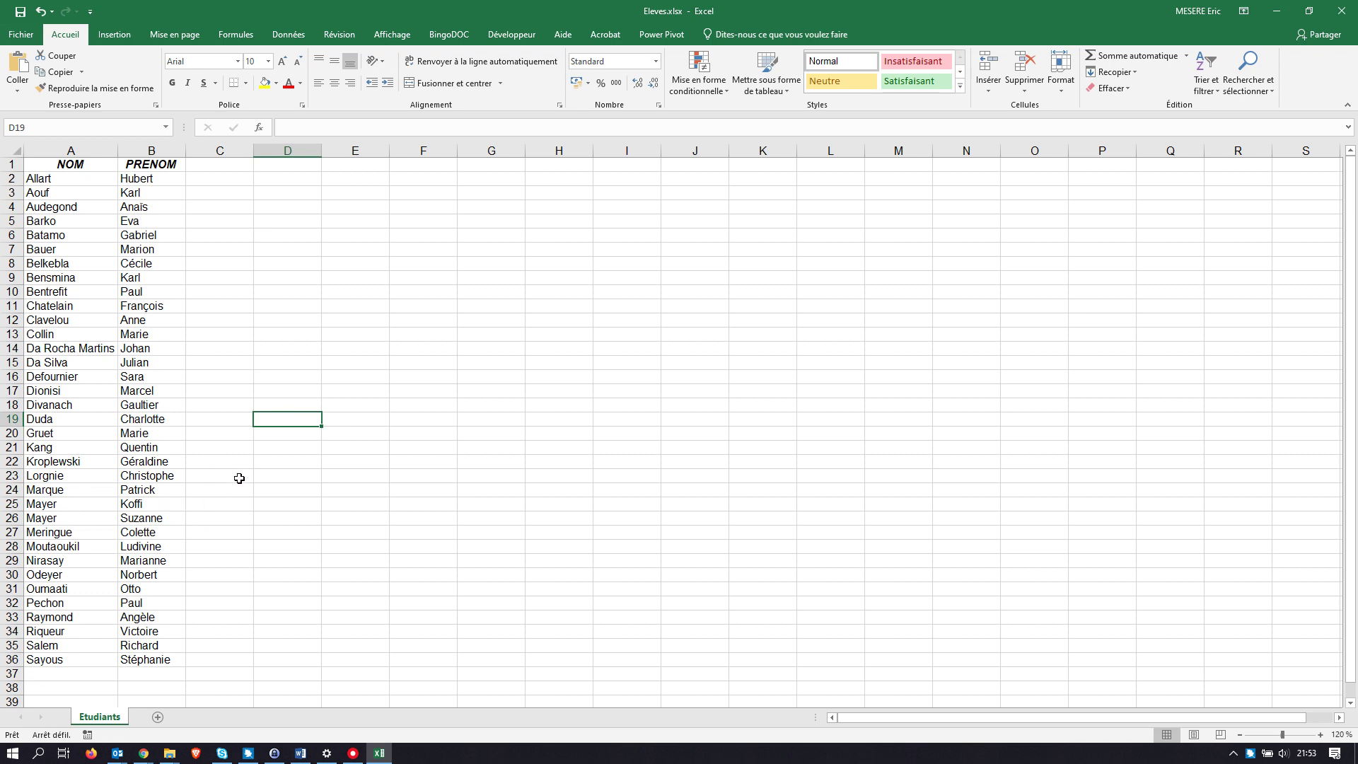
pyautogui.hotkey('alt', 'Tab')
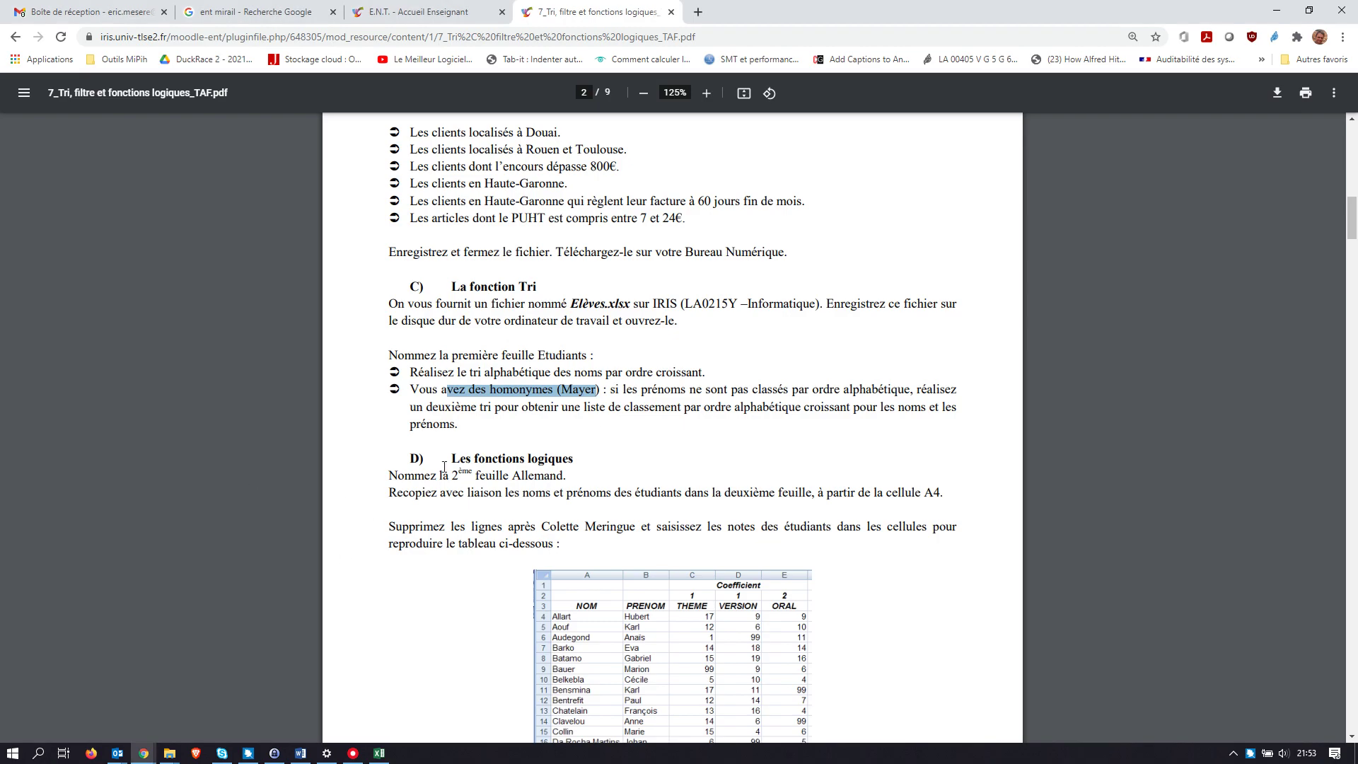
# Switch back to Excel and save the Eleves.xlsx workbook.
pyautogui.hotkey('alt', 'Tab')
pyautogui.click(181, 308)
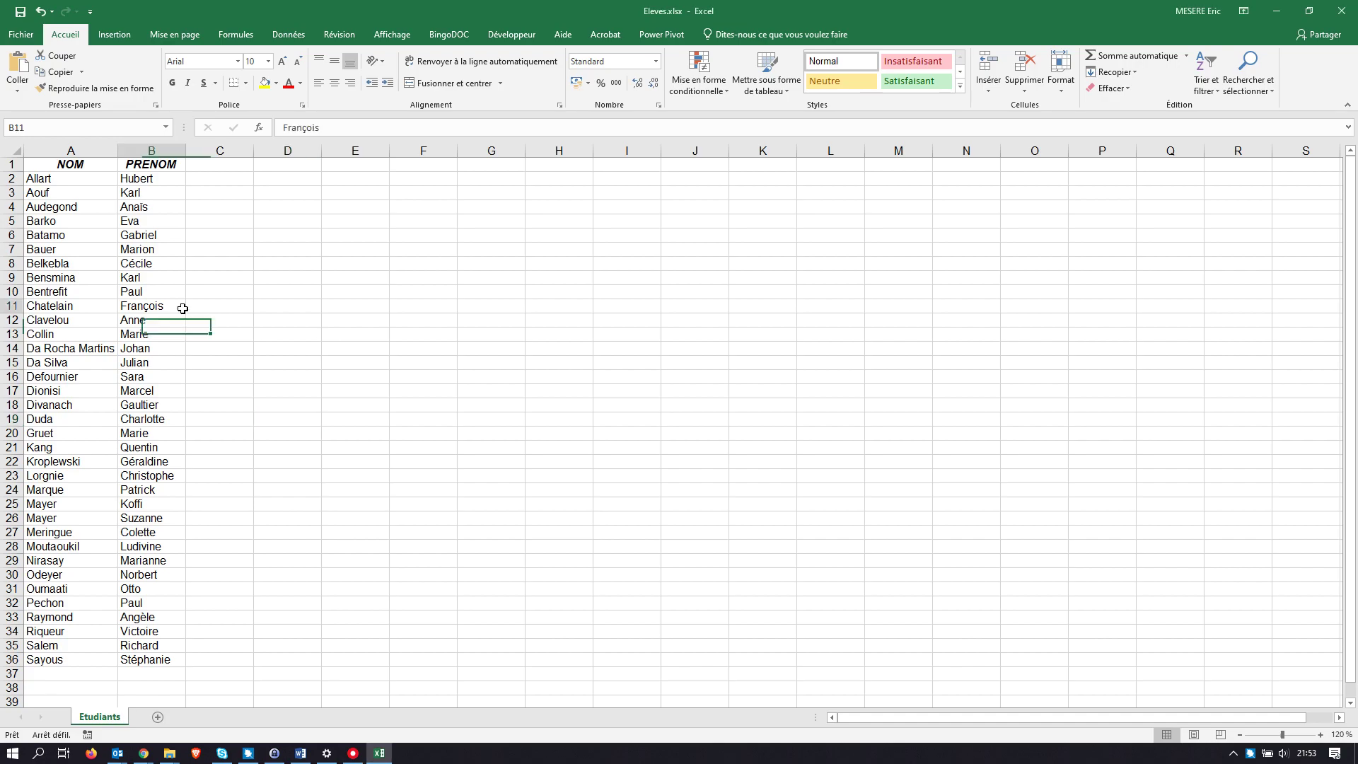
pyautogui.click(20, 12)
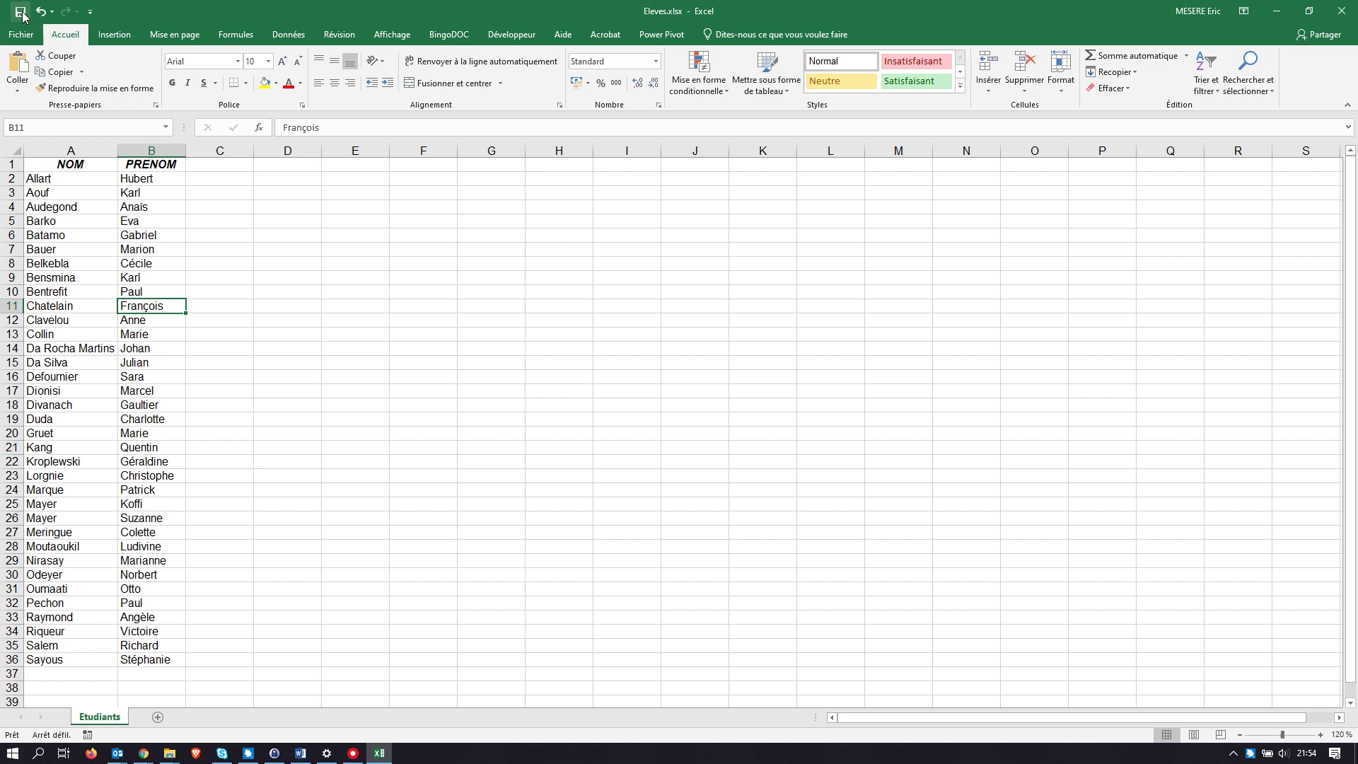